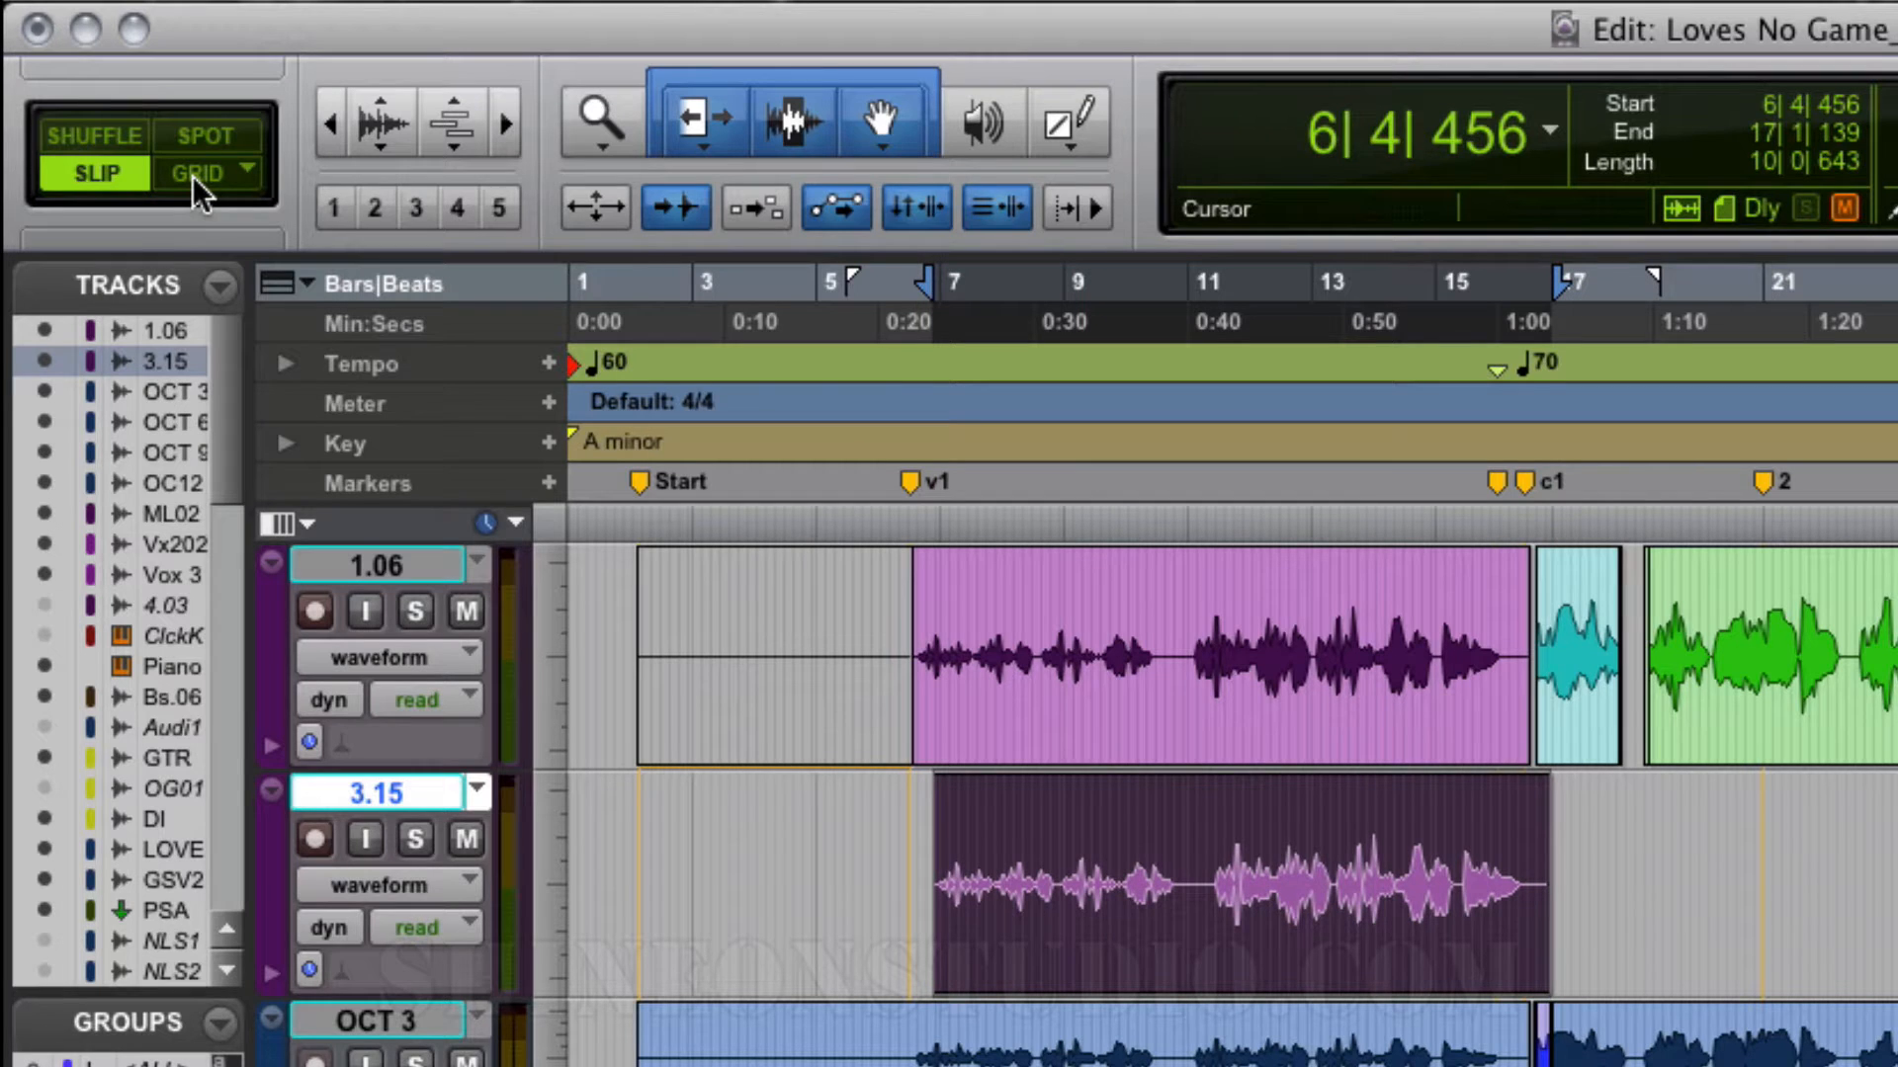
Step: Switch the edit mode to Grid and set the grid value to a 1/4 note
{"action": "left_click", "coordinate": [193, 178]}
{"action": "left_click", "coordinate": [177, 174]}
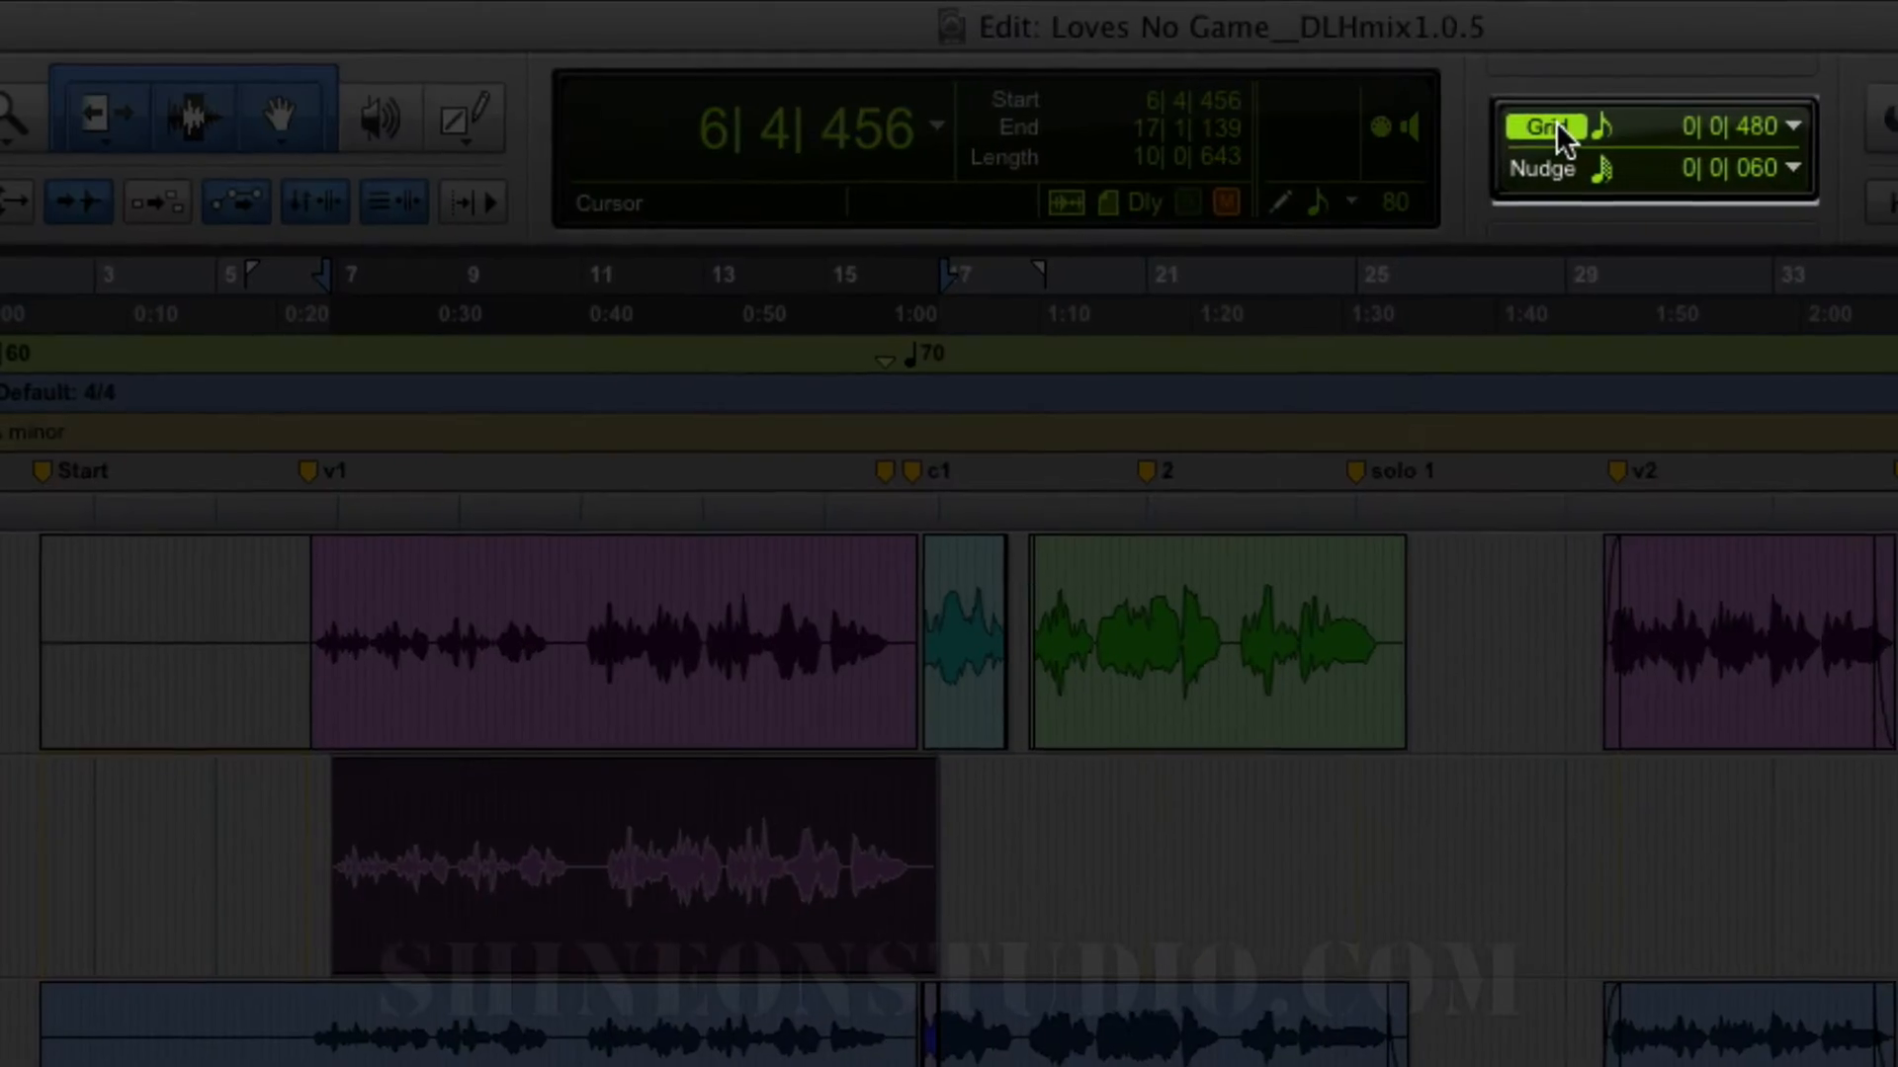
{"action": "left_click", "coordinate": [1590, 125]}
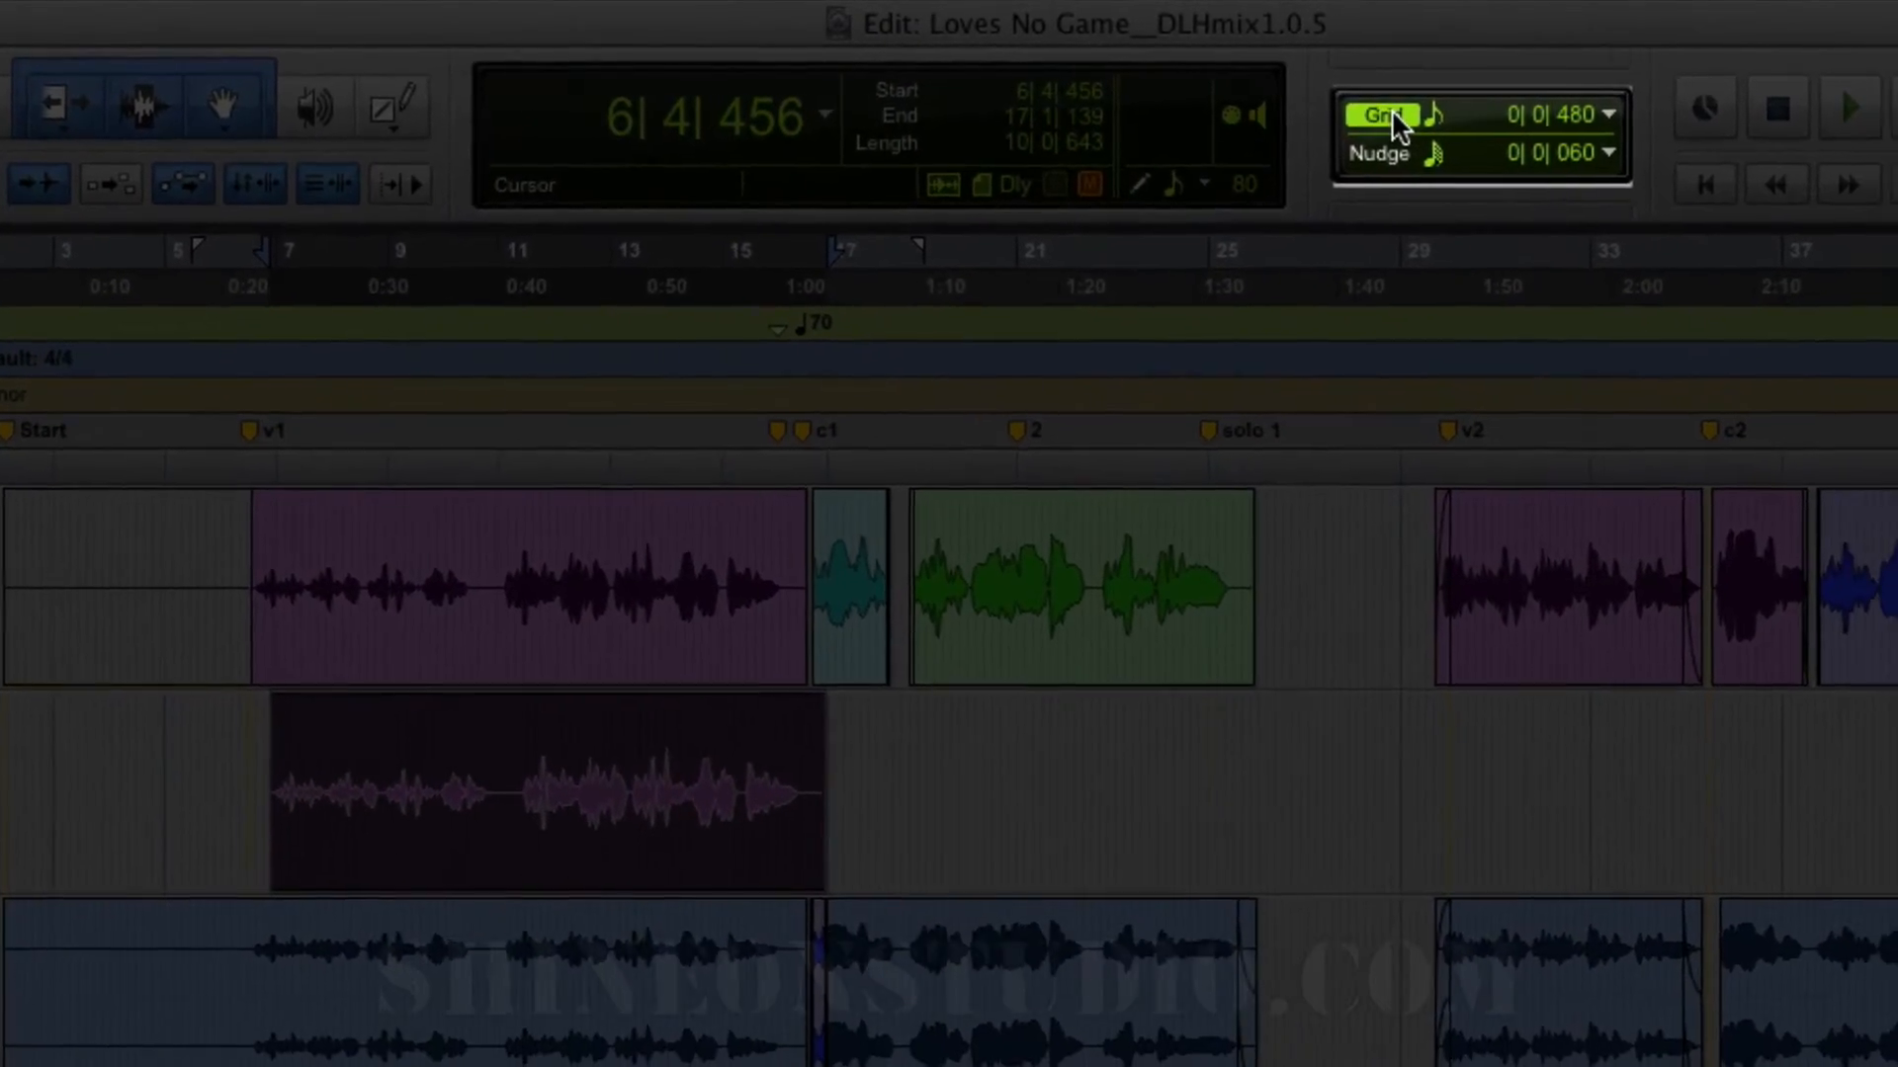
{"action": "left_click", "coordinate": [1307, 113]}
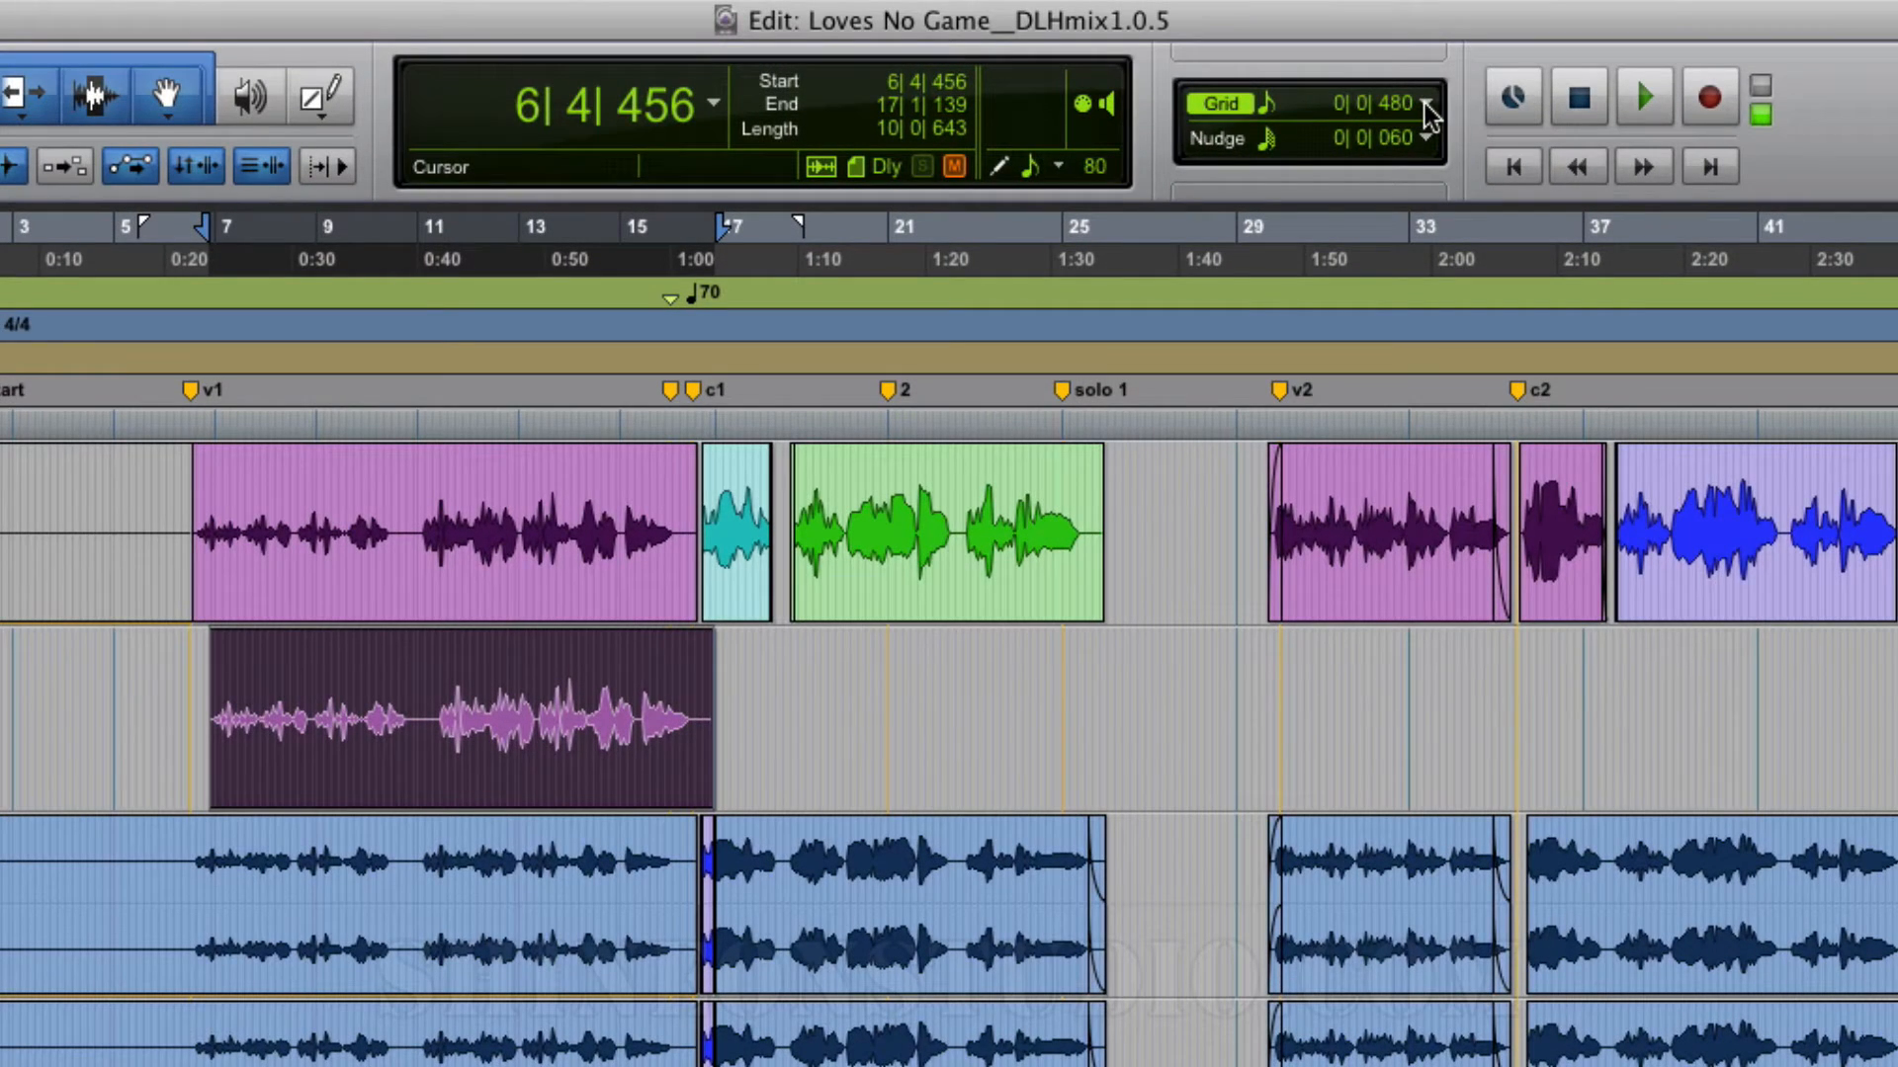
{"action": "left_click", "coordinate": [1428, 104]}
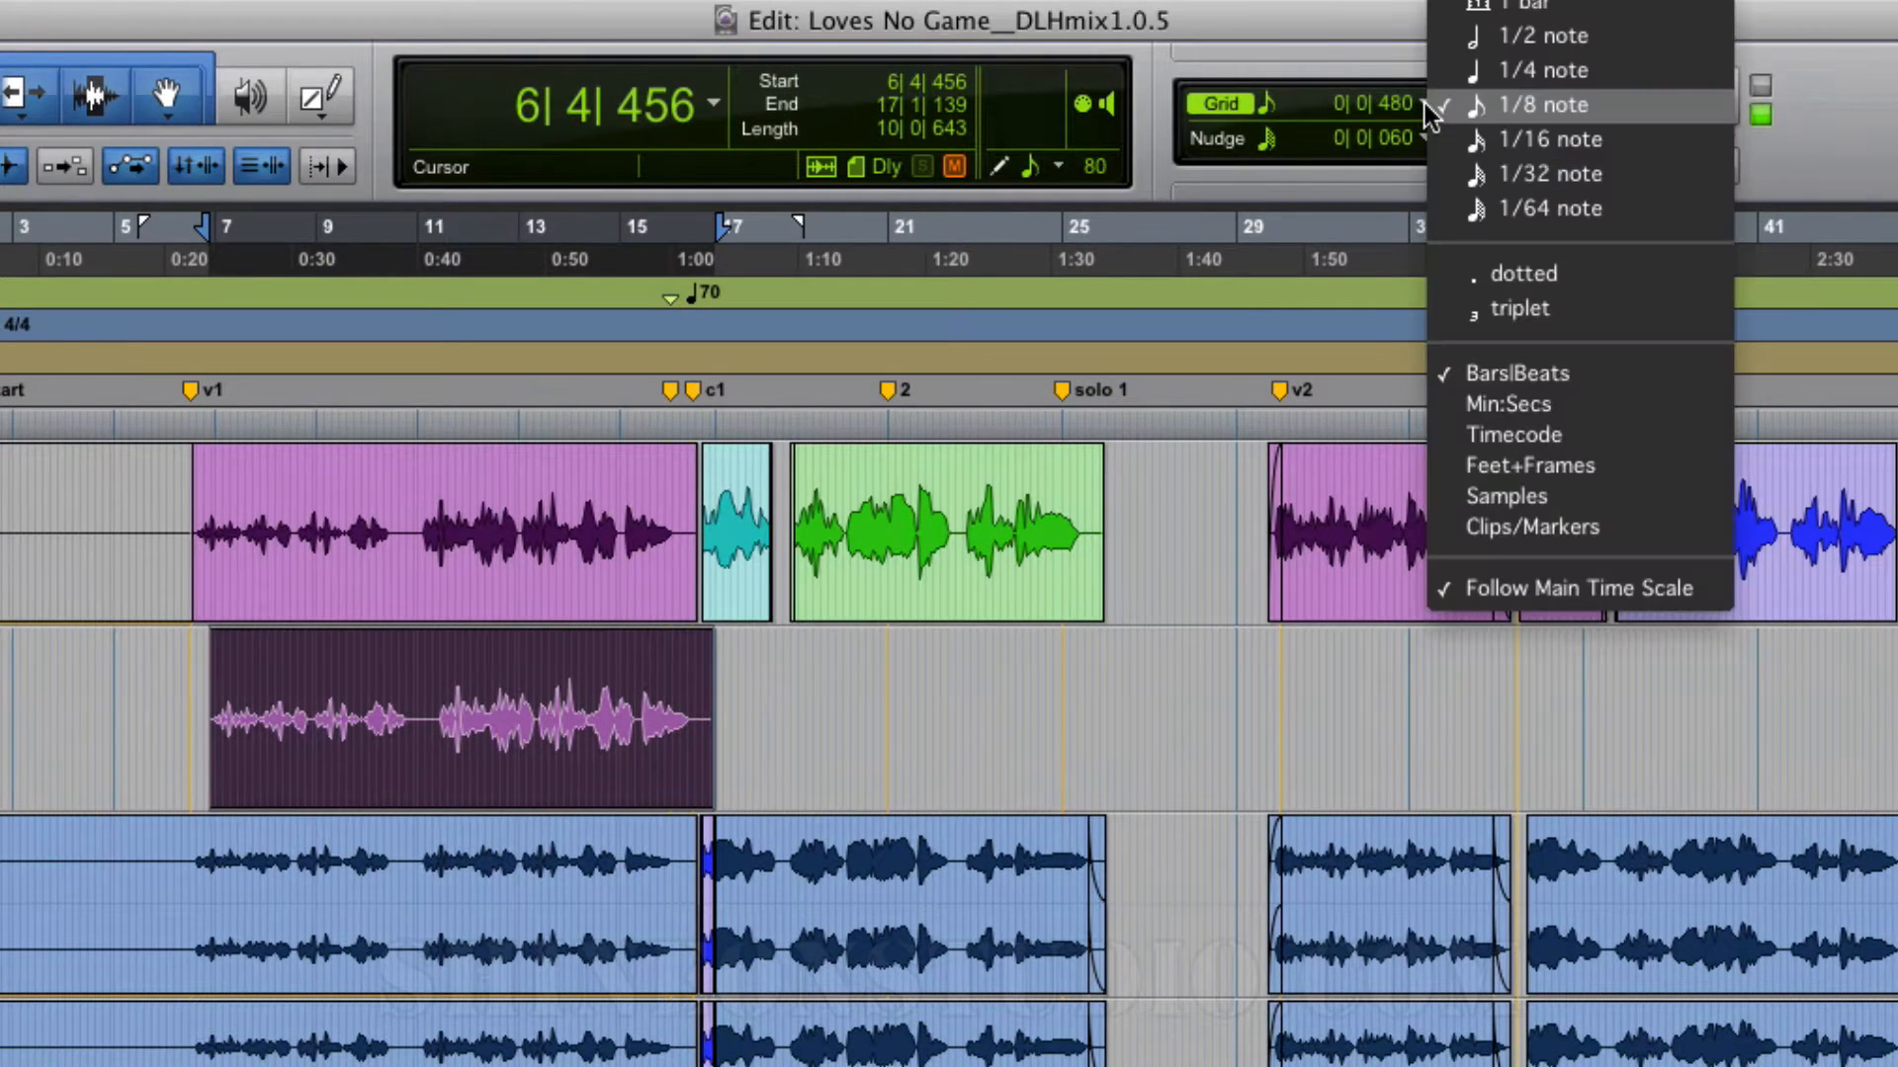
{"action": "left_click", "coordinate": [1538, 69]}
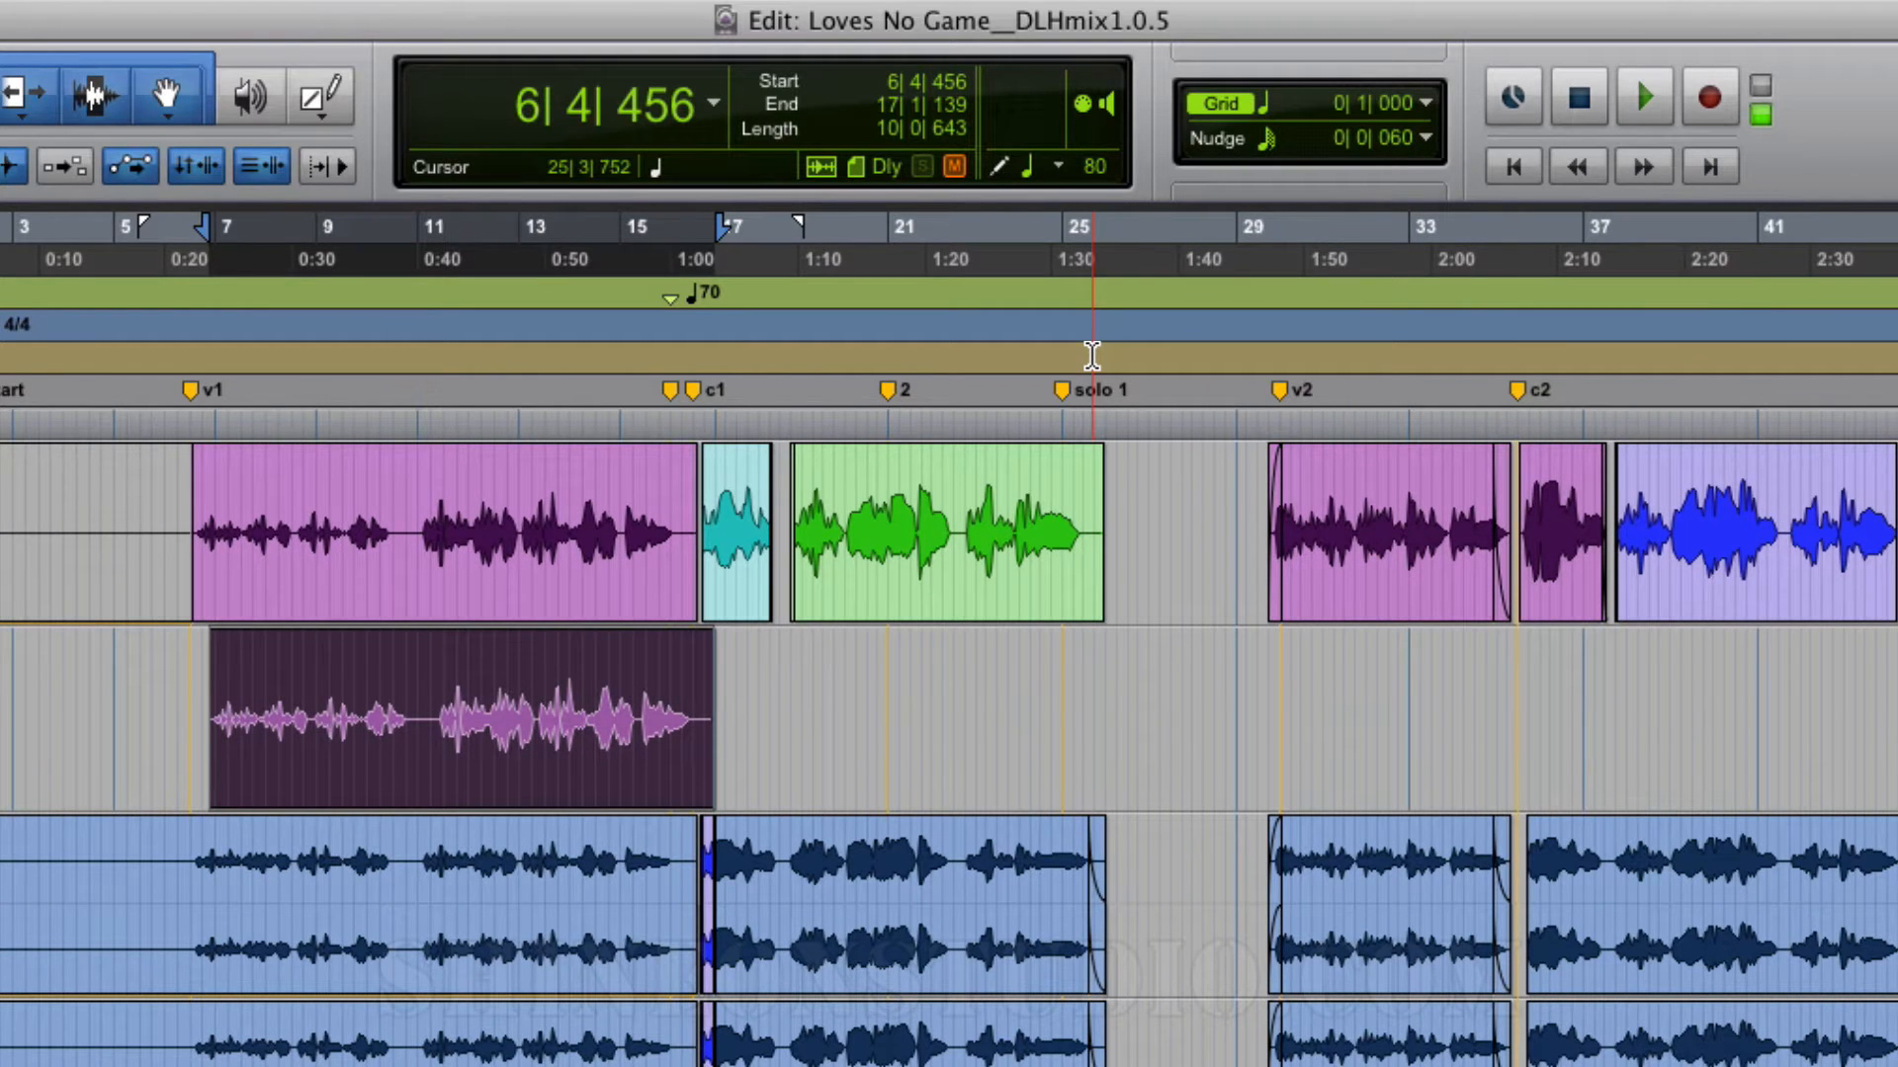
Step: Move the clip on track 3.15 earlier on the grid so it starts at 6|2|000
{"action": "key", "text": "t"}
{"action": "key", "text": "t"}
{"action": "key", "text": "t"}
{"action": "key", "text": "t"}
{"action": "key", "text": "t"}
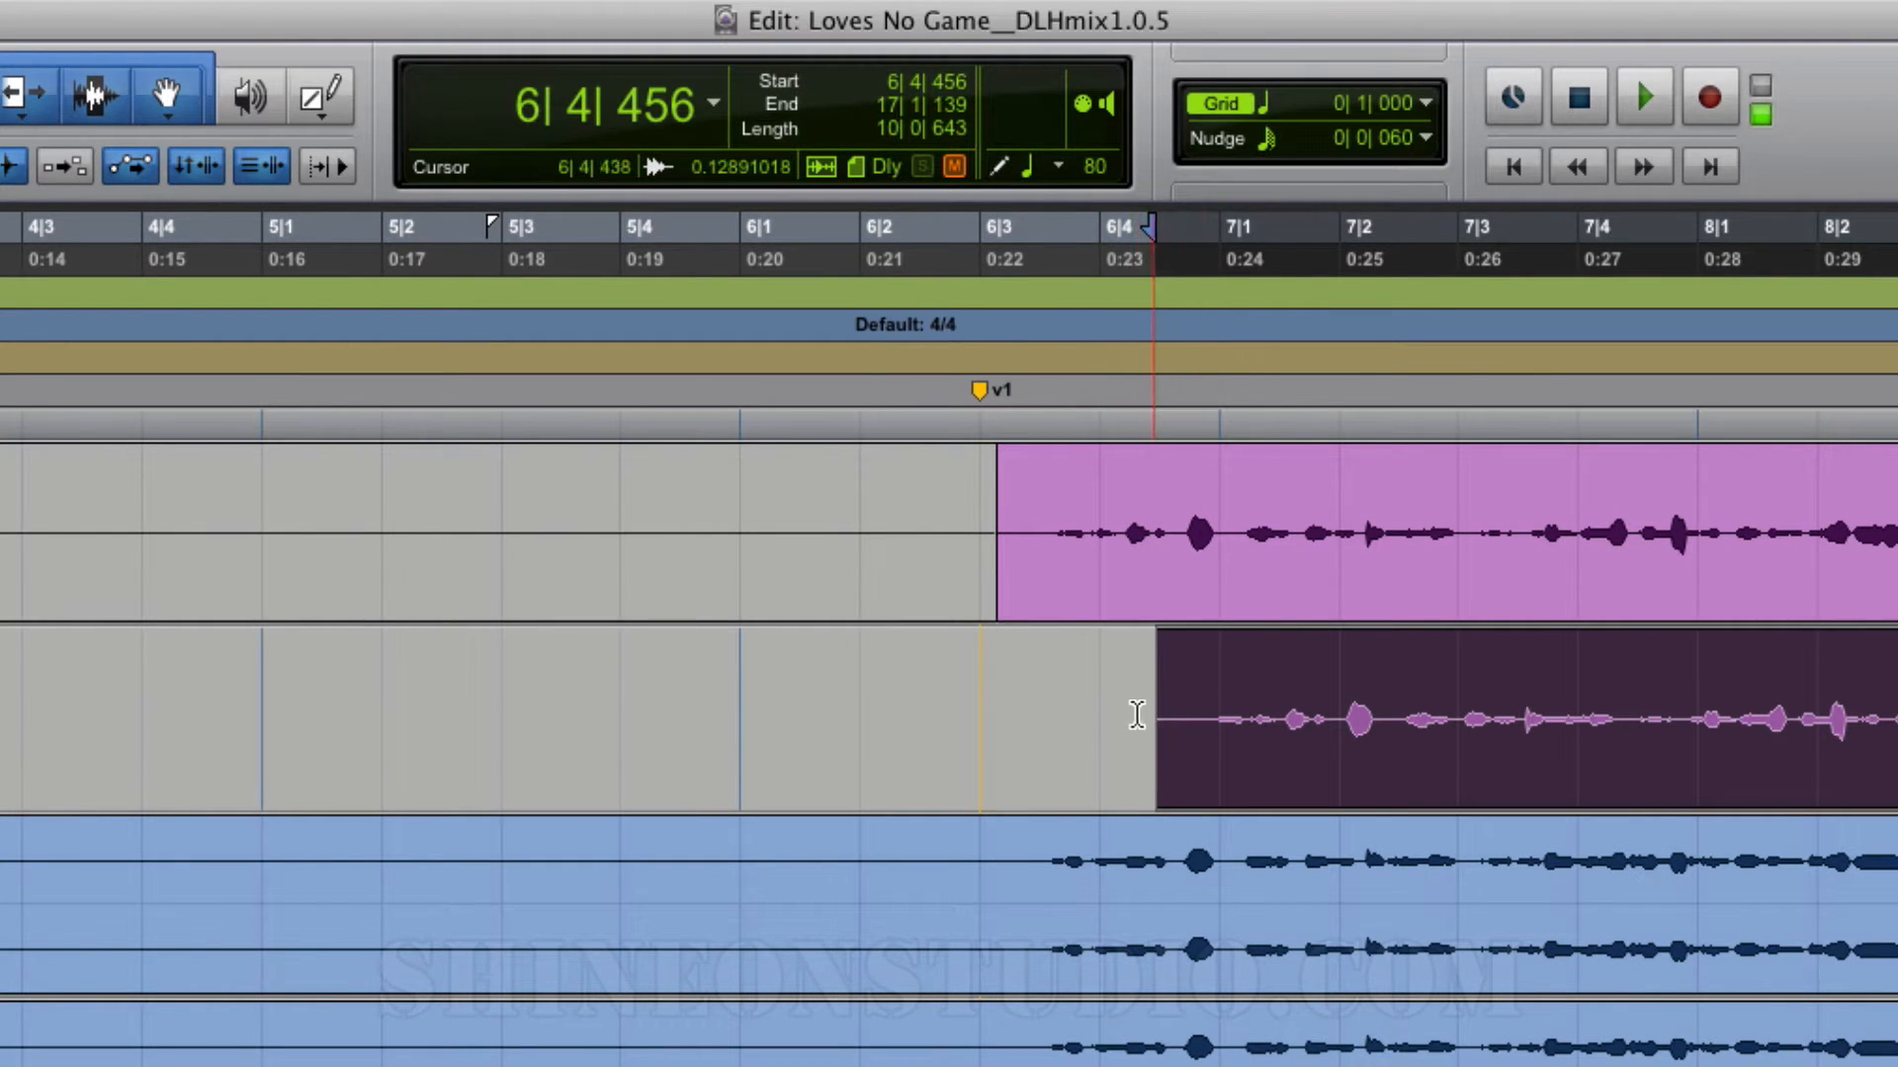
{"action": "left_click_drag", "start_coordinate": [1278, 762], "coordinate": [1059, 750]}
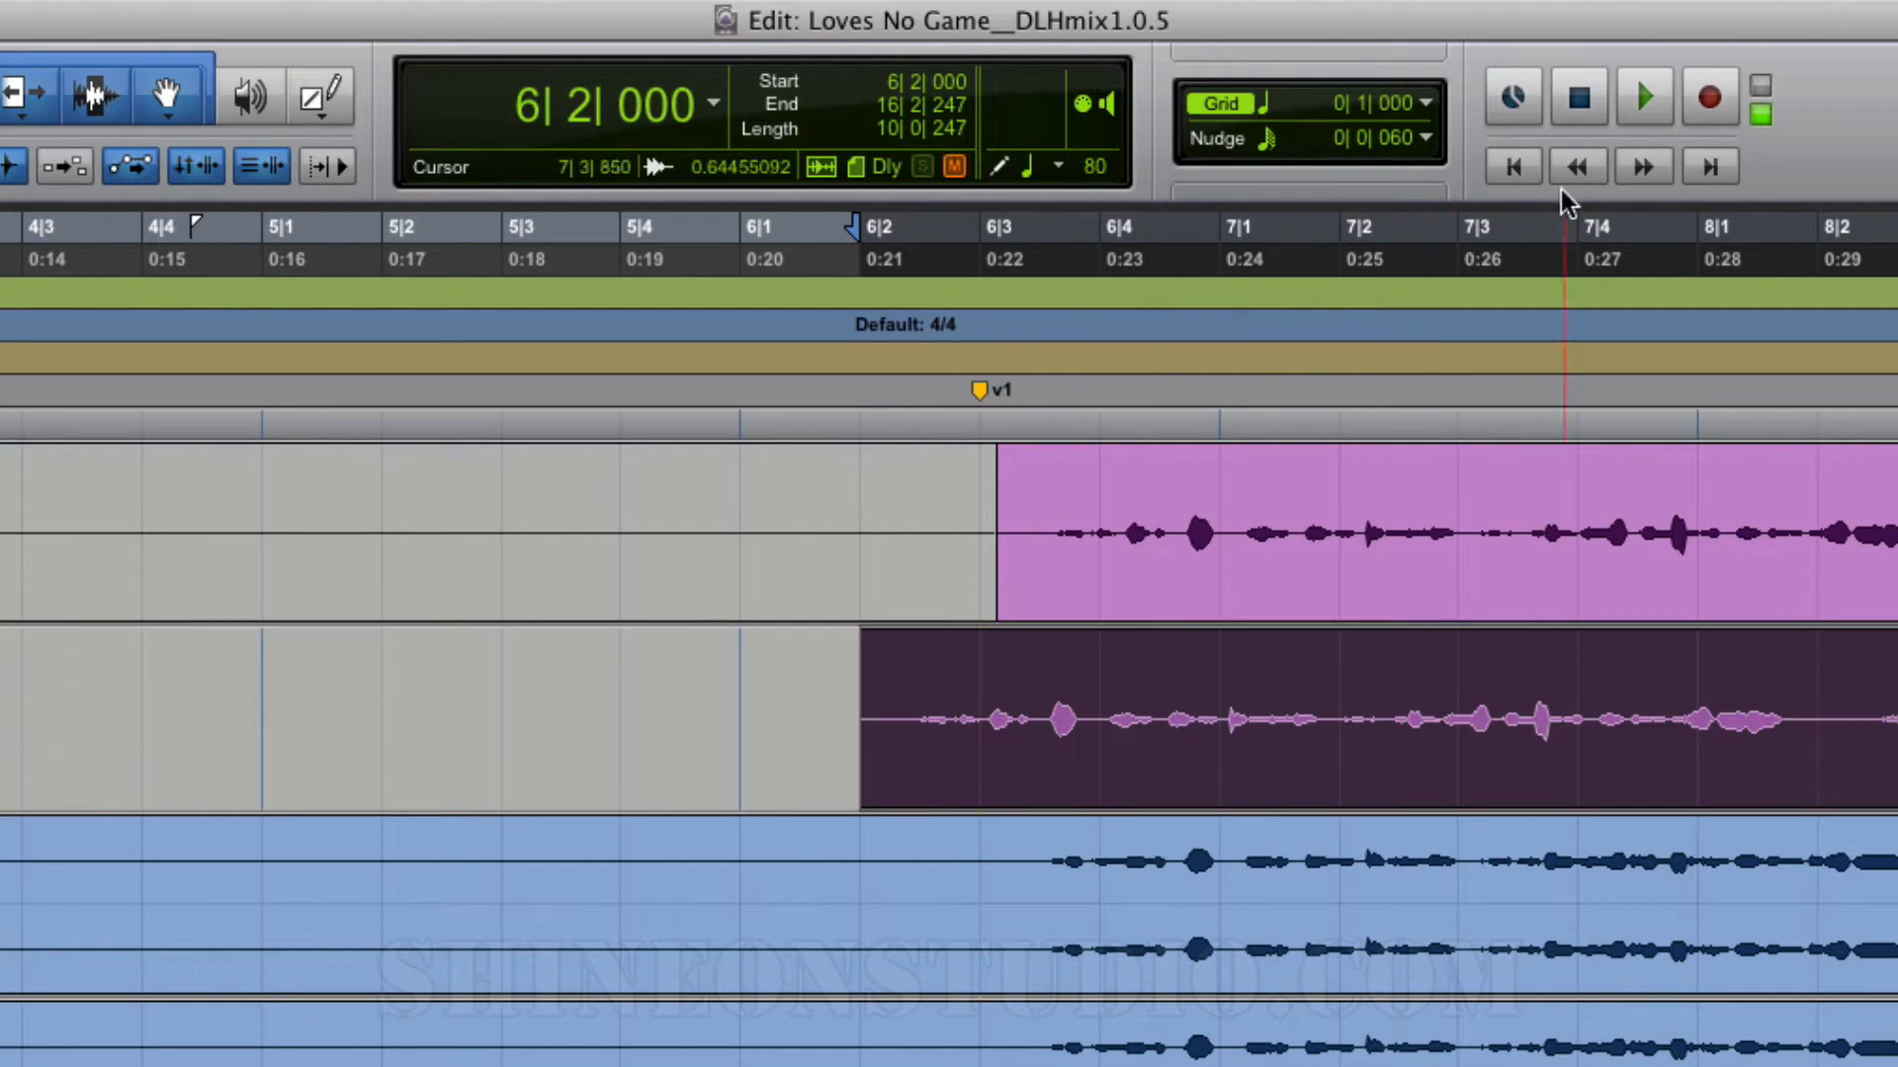
Step: Set the grid value to a 1/8 note and move the track 3.15 clip to 6|1|000, ending at 6|2|480
{"action": "left_click", "coordinate": [1424, 108]}
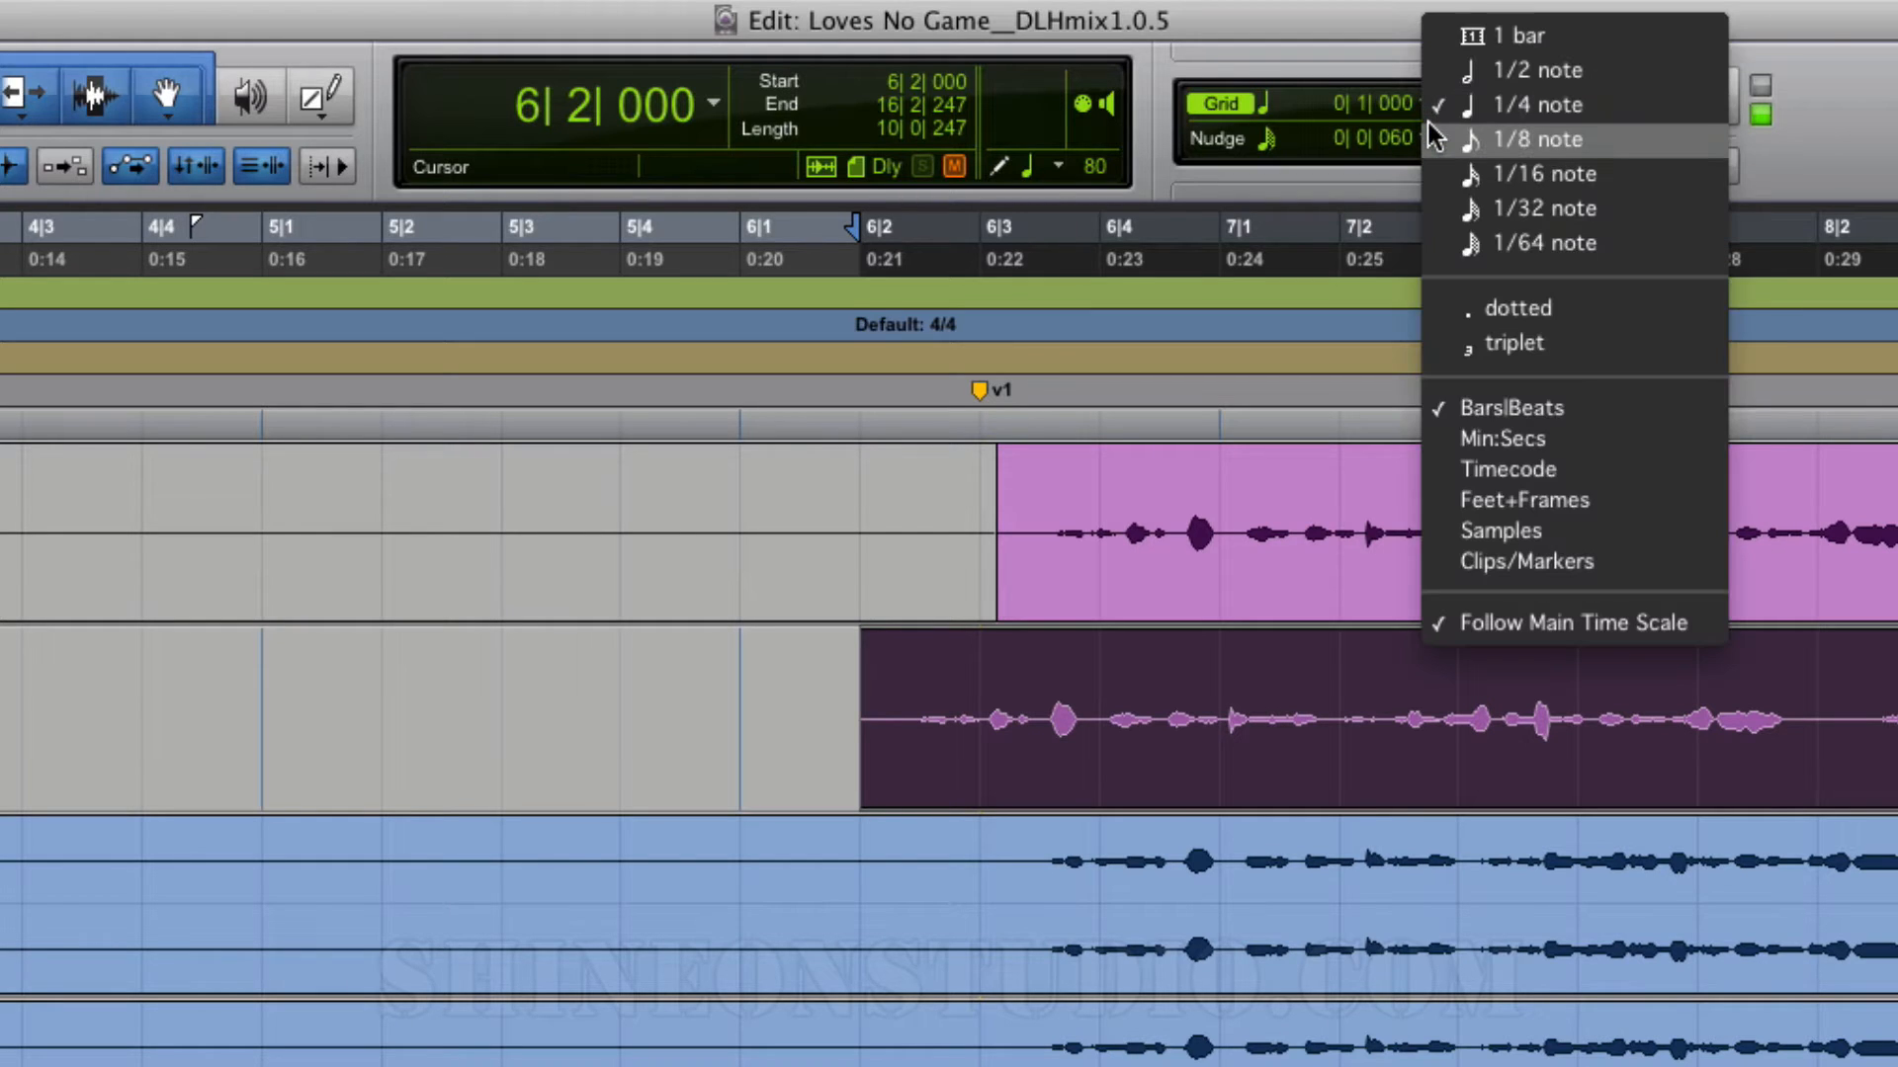
{"action": "left_click", "coordinate": [1435, 135]}
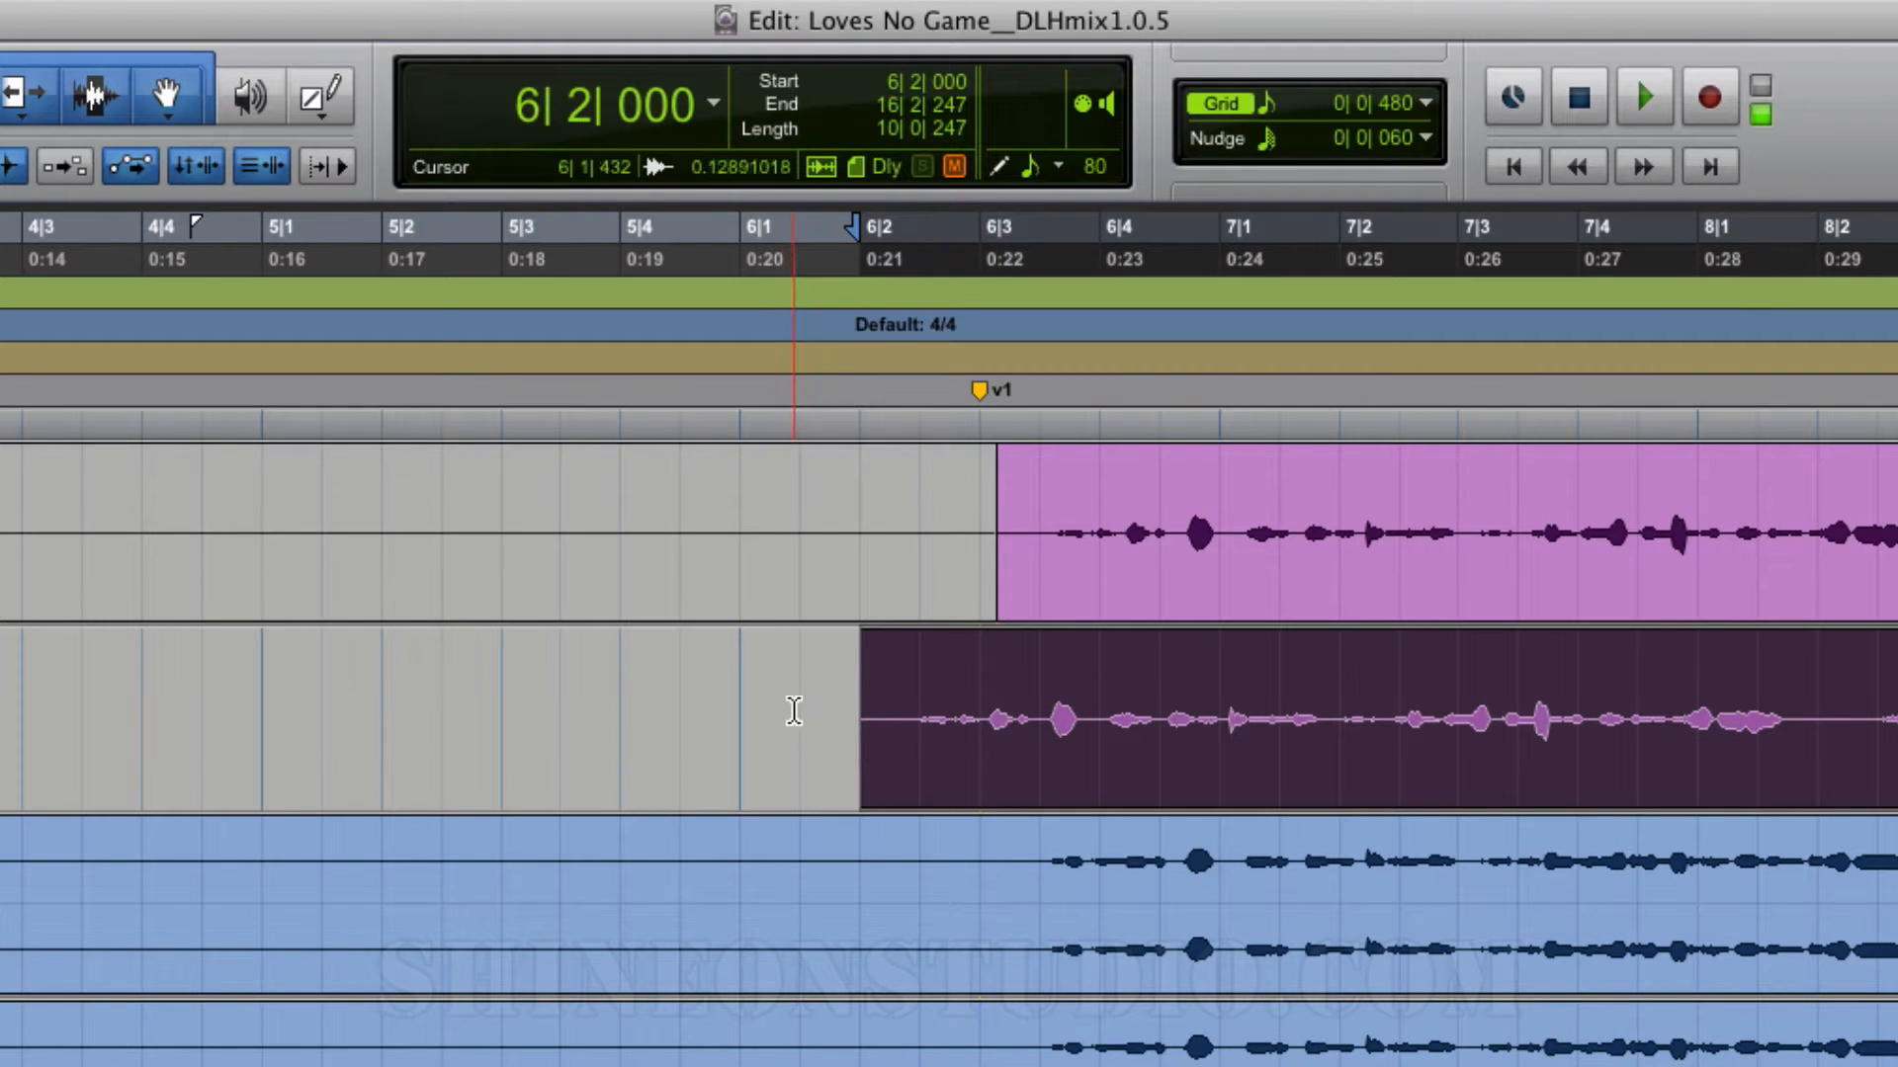
{"action": "left_click", "coordinate": [933, 757]}
{"action": "left_click_drag", "start_coordinate": [933, 757], "coordinate": [843, 757]}
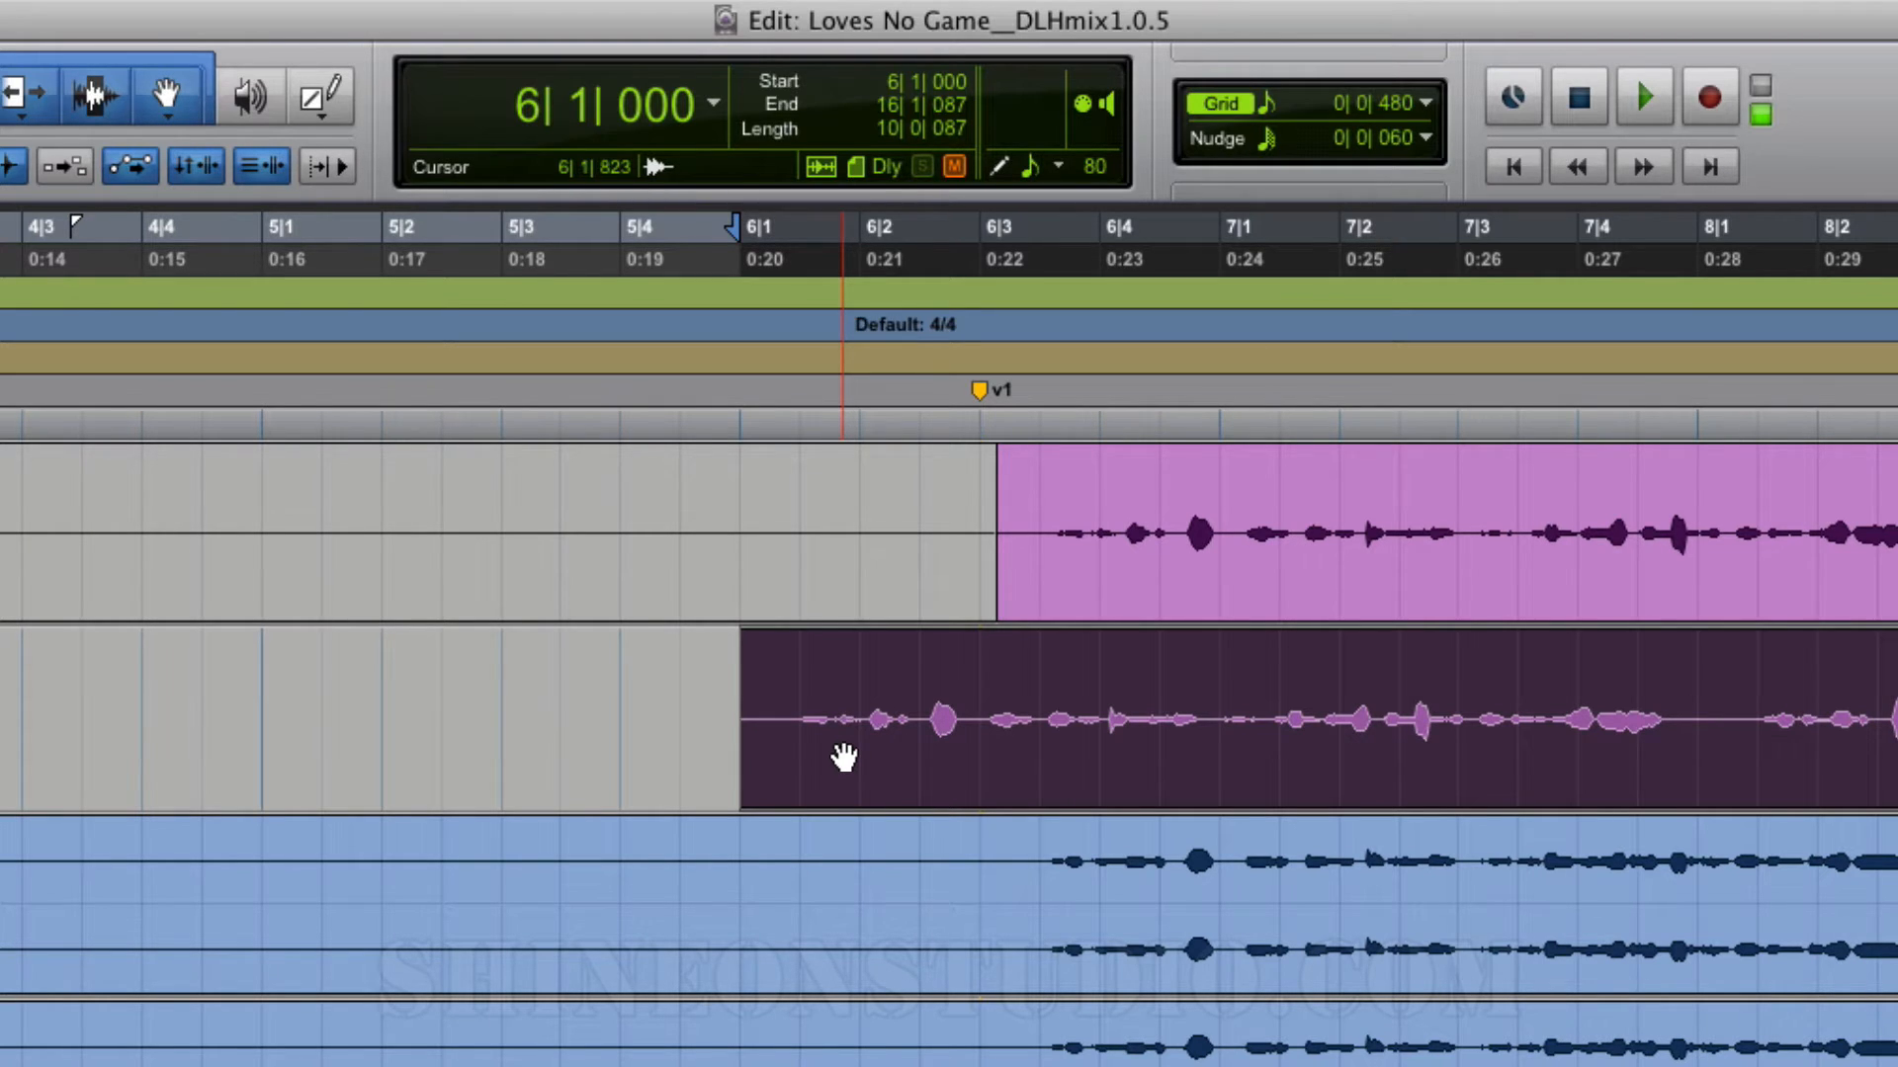
{"action": "left_click_drag", "start_coordinate": [839, 754], "coordinate": [1030, 755]}
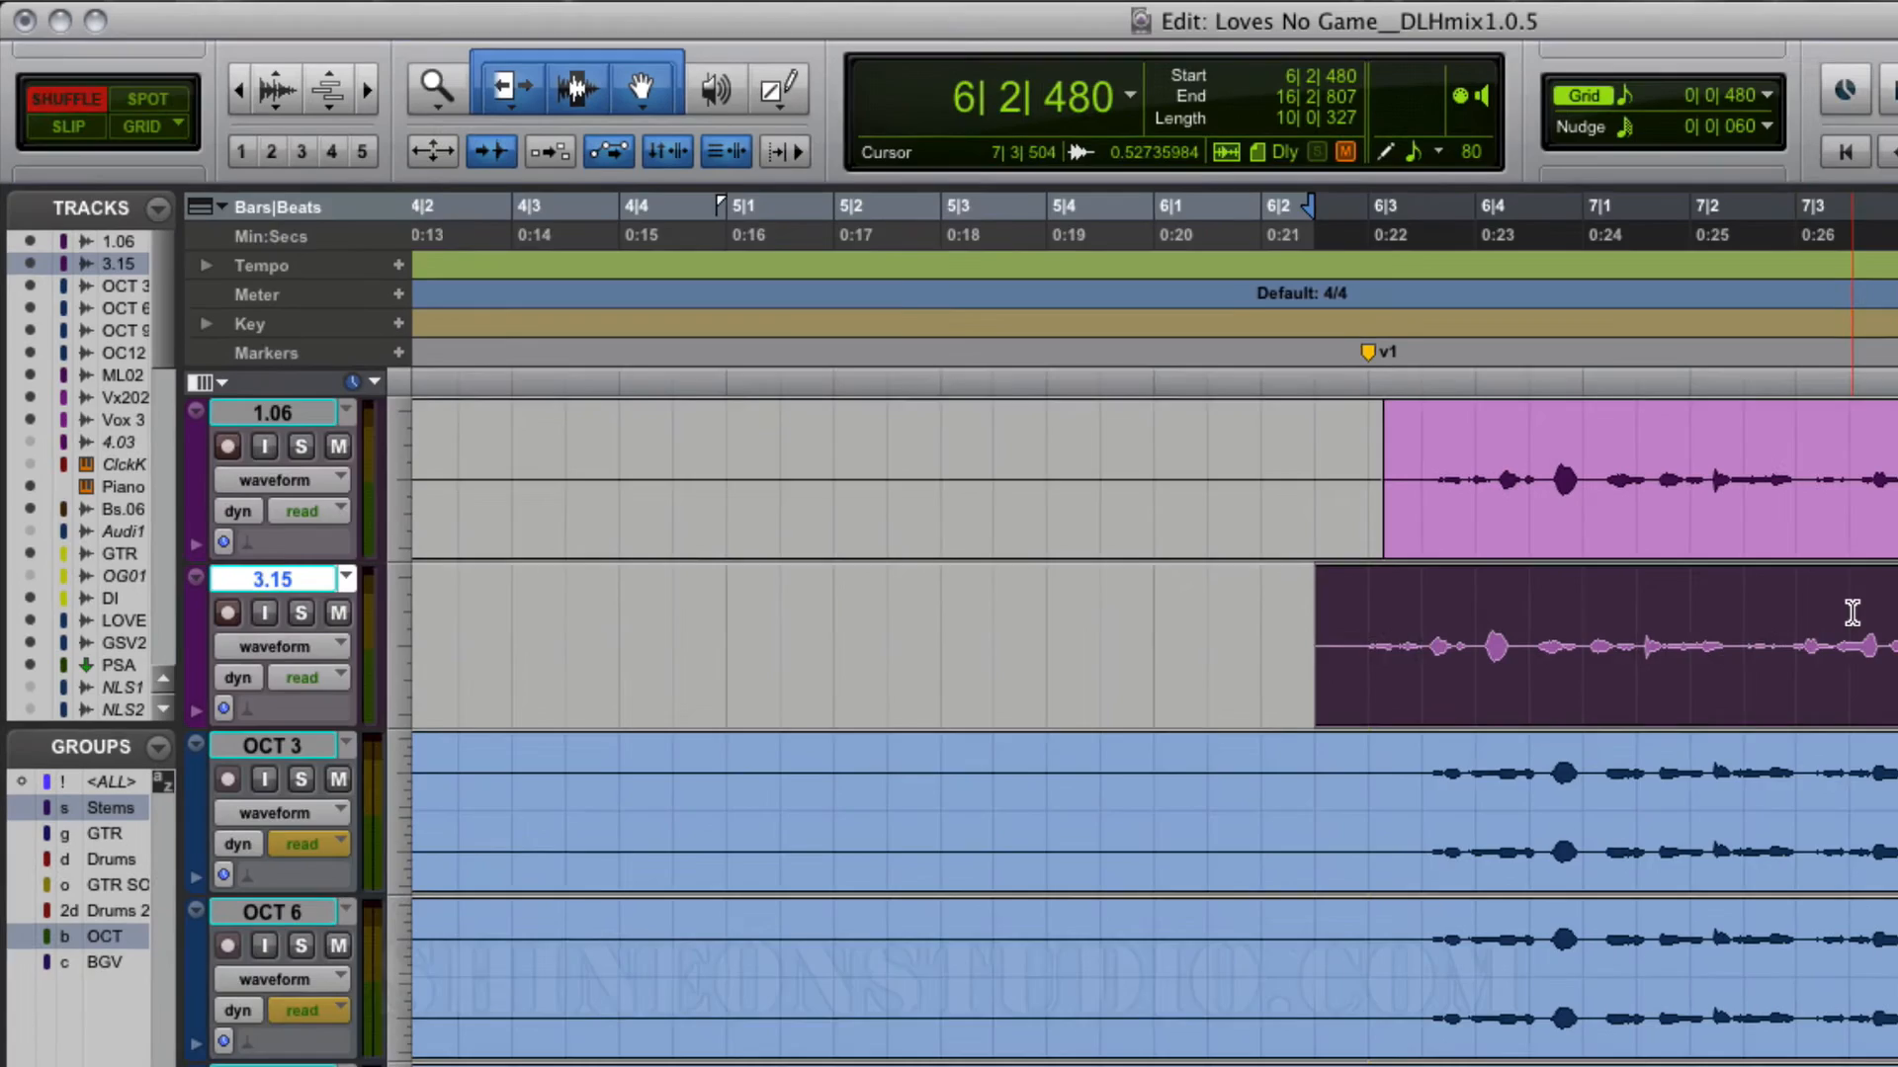
Step: Split the track 3.15 clip at 7|3|504 and, in Slip mode, move its first part to start at 5|2|742
{"action": "left_click", "coordinate": [1760, 603]}
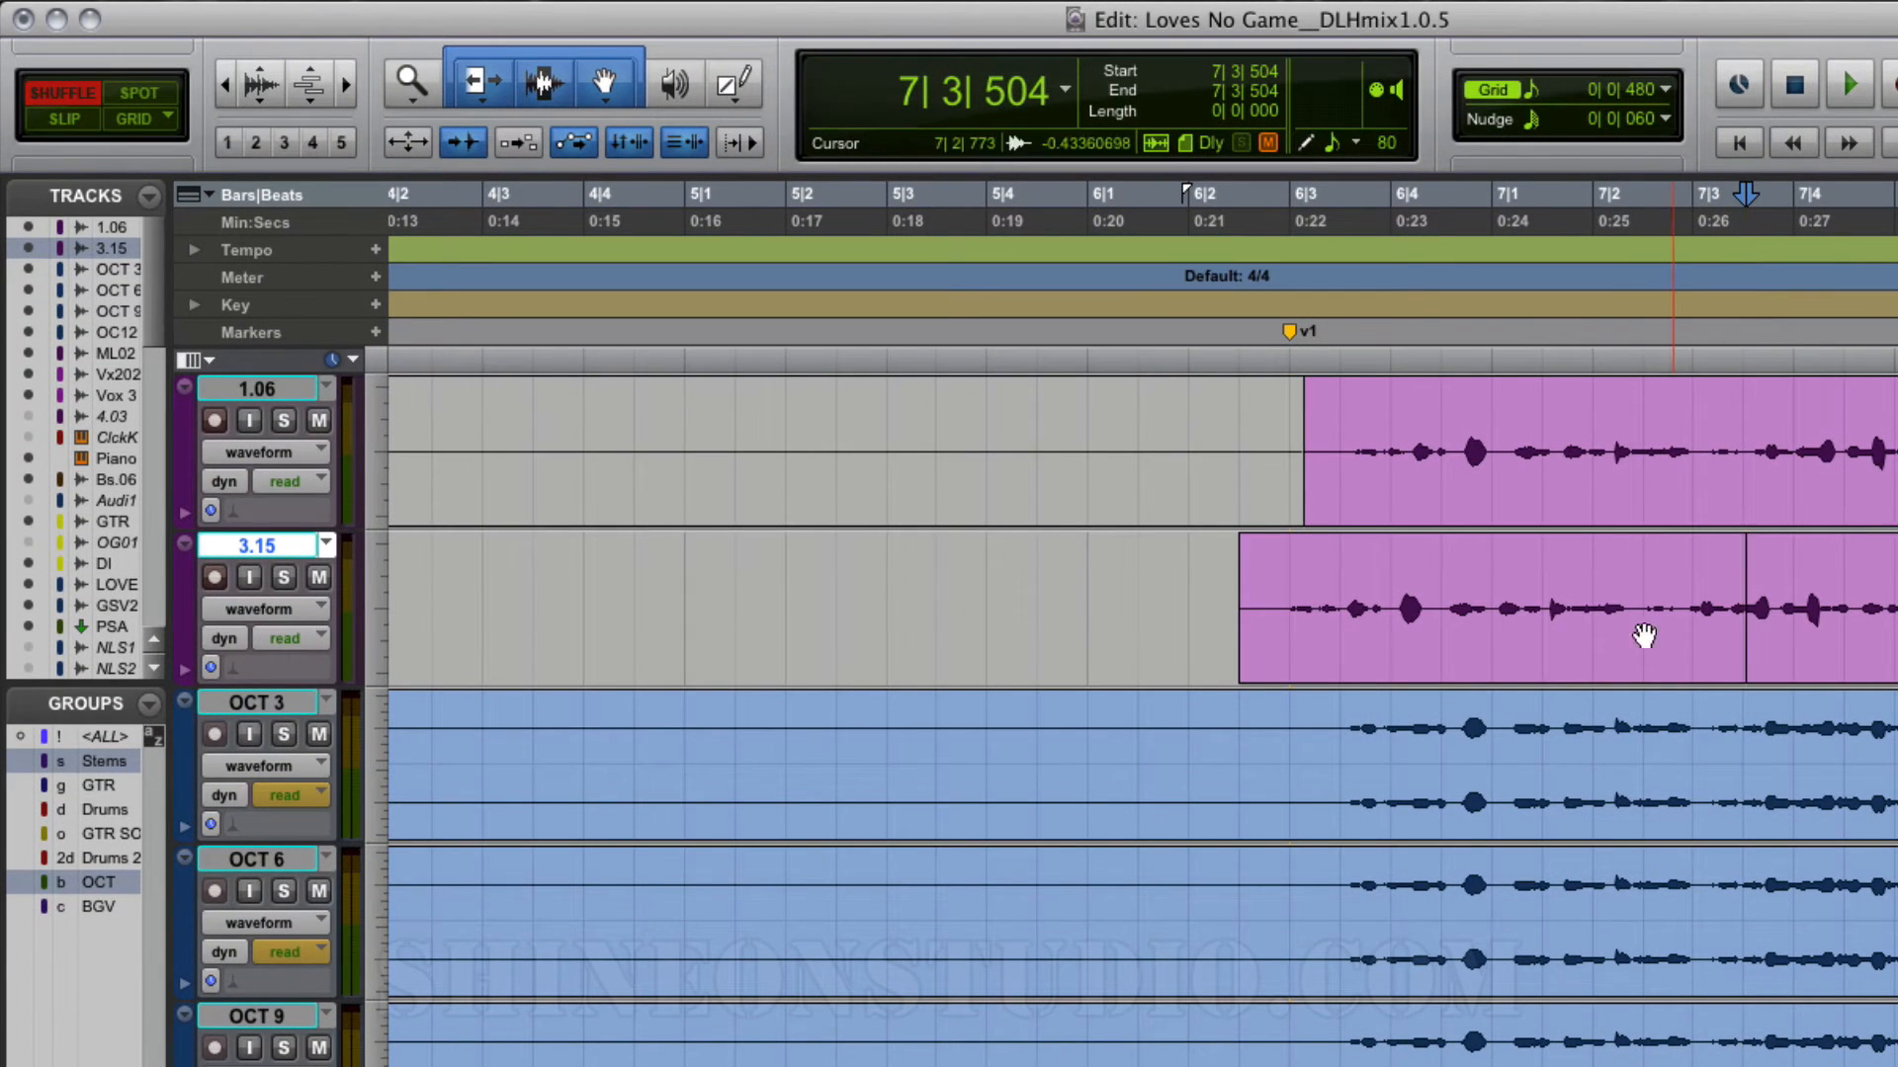
{"action": "key", "text": "F2"}
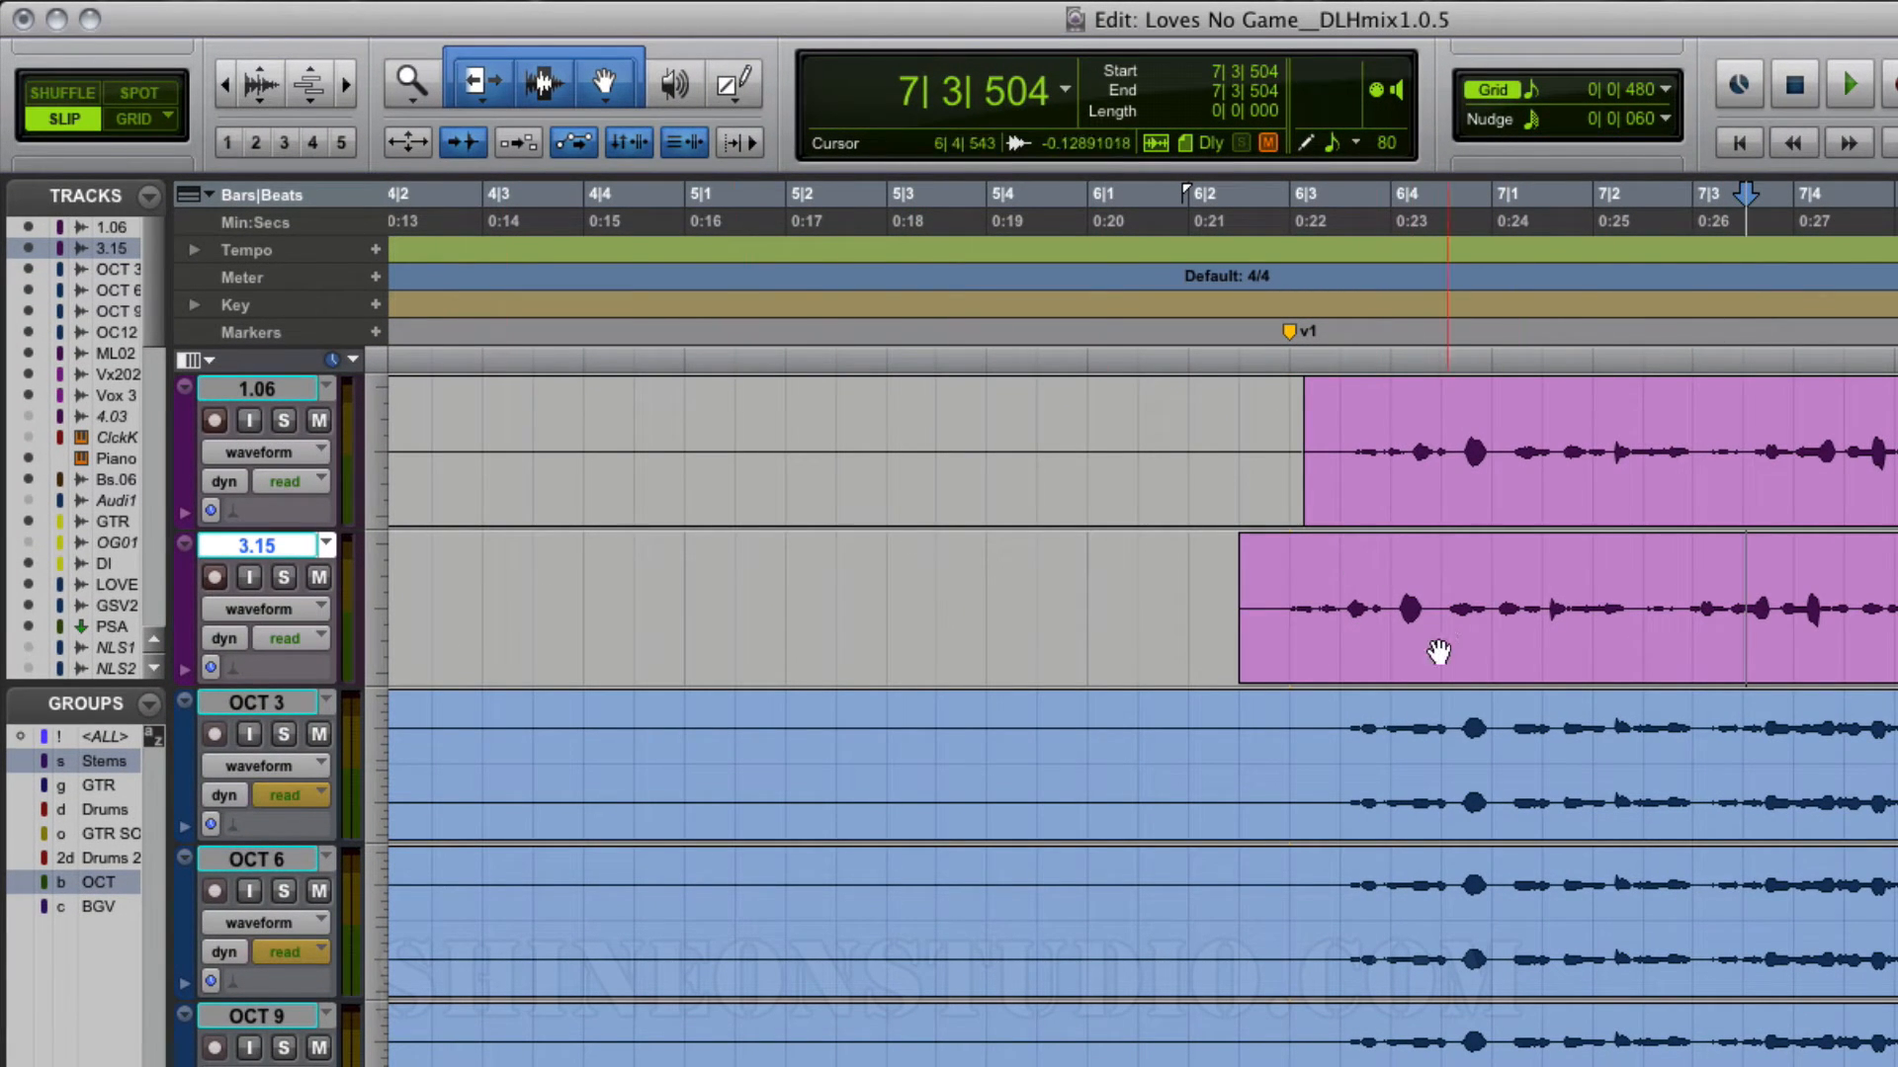
{"action": "left_click_drag", "start_coordinate": [1440, 653], "coordinate": [1075, 648]}
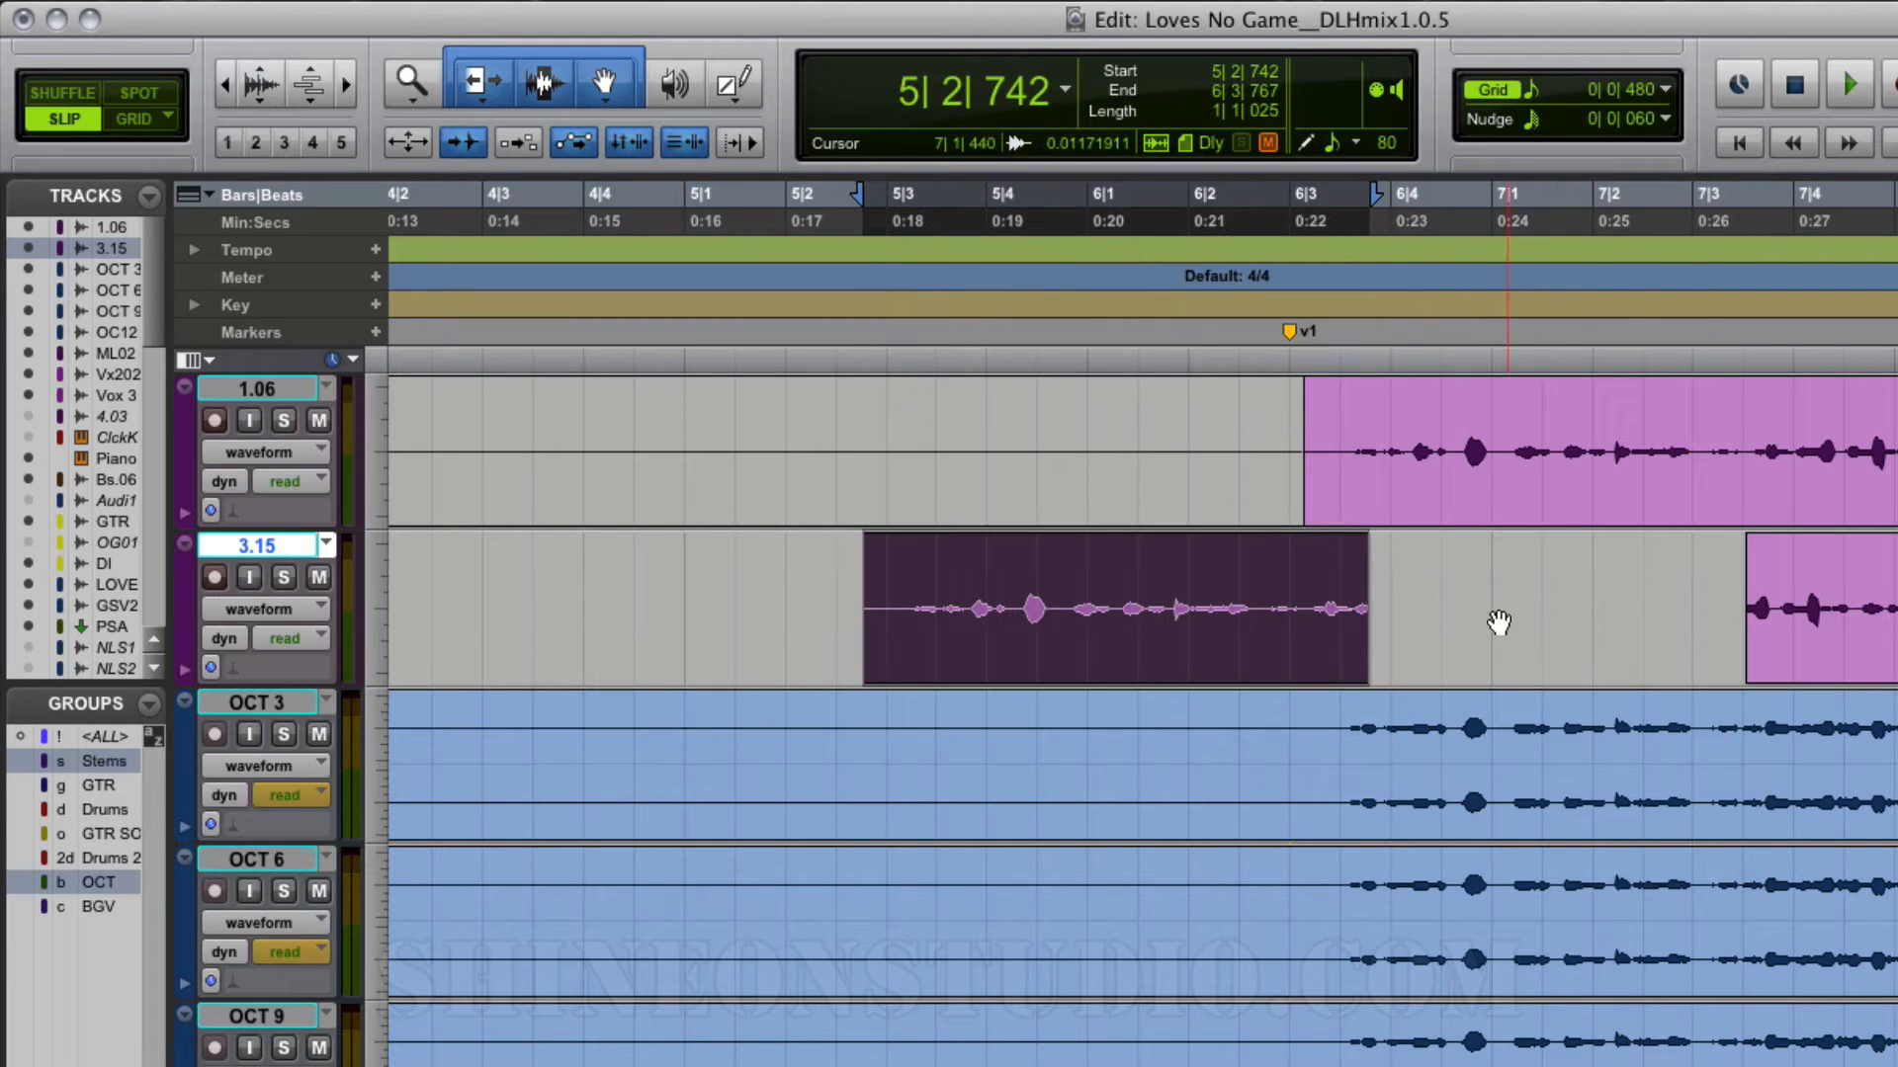
Step: Switch to Shuffle mode and snap the second part of the track 3.15 clip against the end of the first part
{"action": "left_click", "coordinate": [65, 91]}
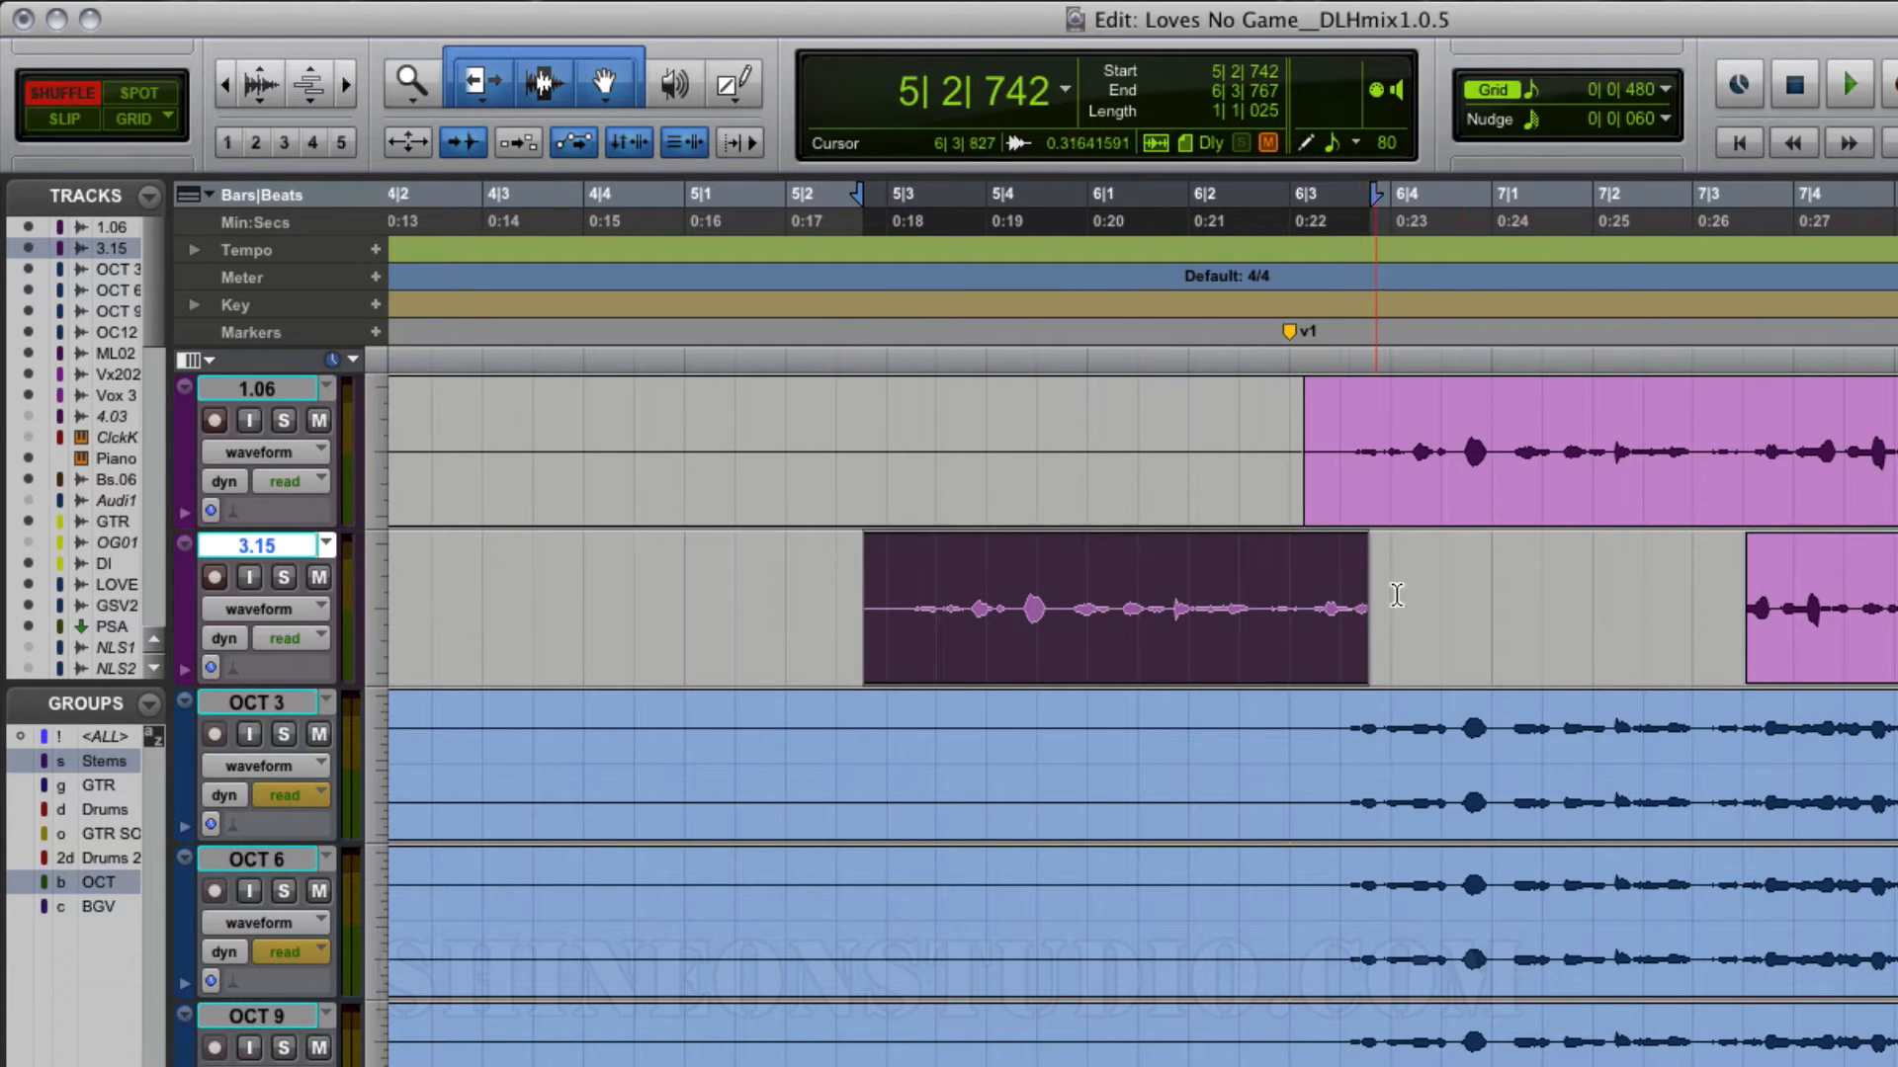
{"action": "left_click", "coordinate": [1846, 646]}
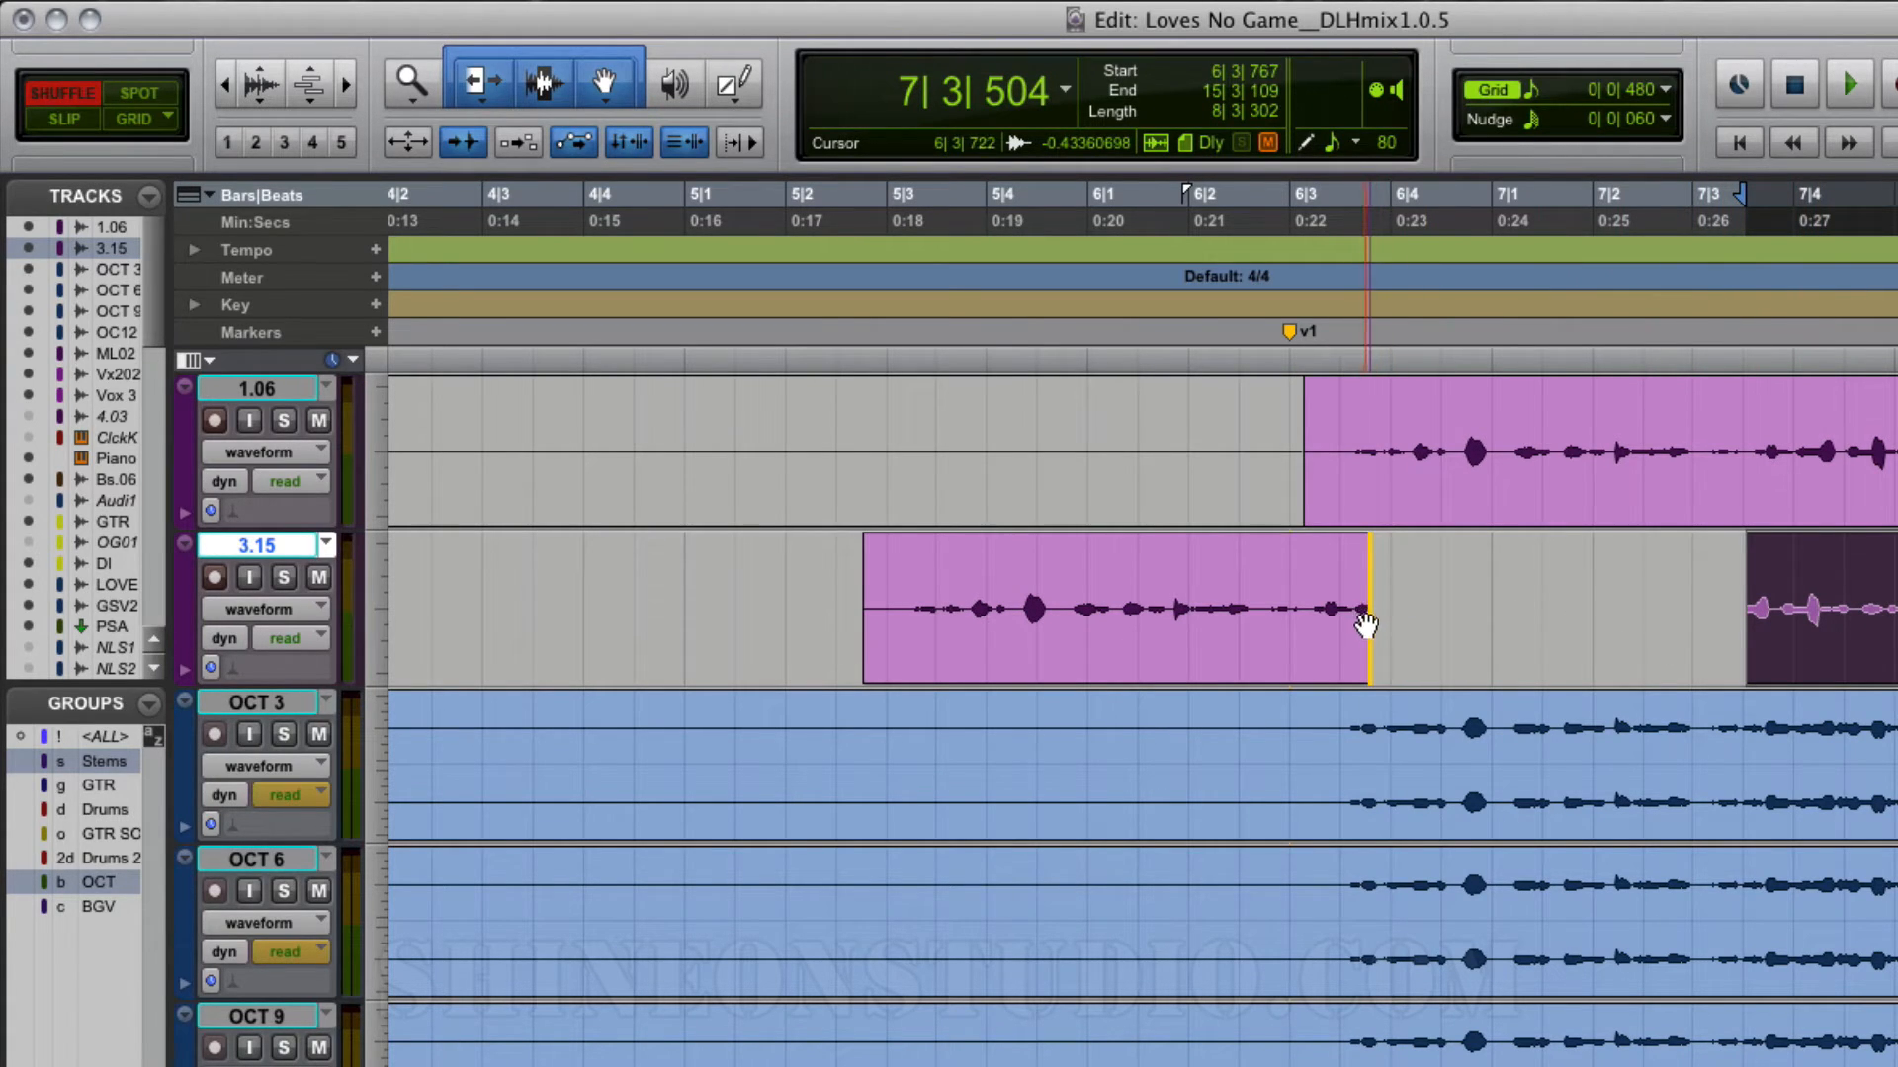
{"action": "left_click_drag", "start_coordinate": [1366, 624], "coordinate": [1366, 625]}
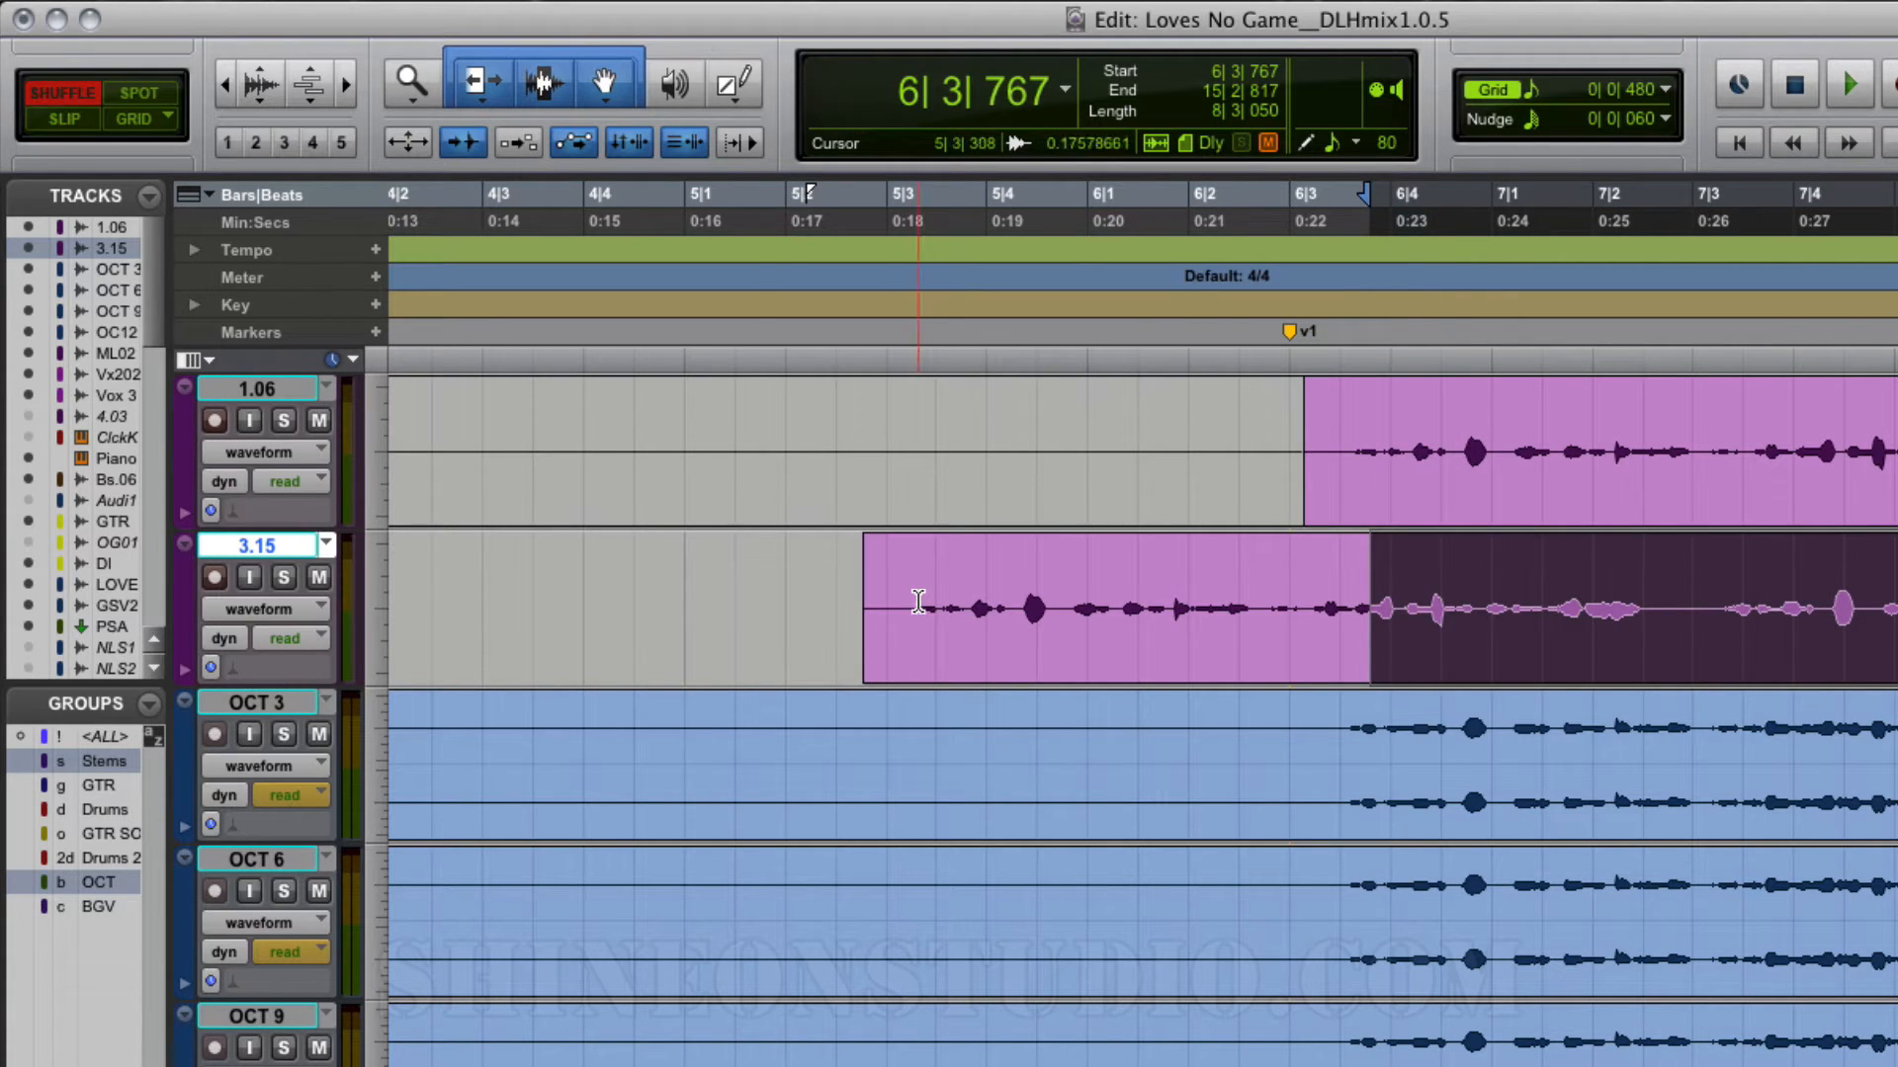
Step: In Shuffle mode, move the short first part on track 3.15 to the session start and snap the longer part directly behind it
{"action": "key", "text": "r"}
{"action": "key", "text": "r"}
{"action": "key", "text": "r"}
{"action": "key", "text": "r"}
{"action": "key", "text": "r"}
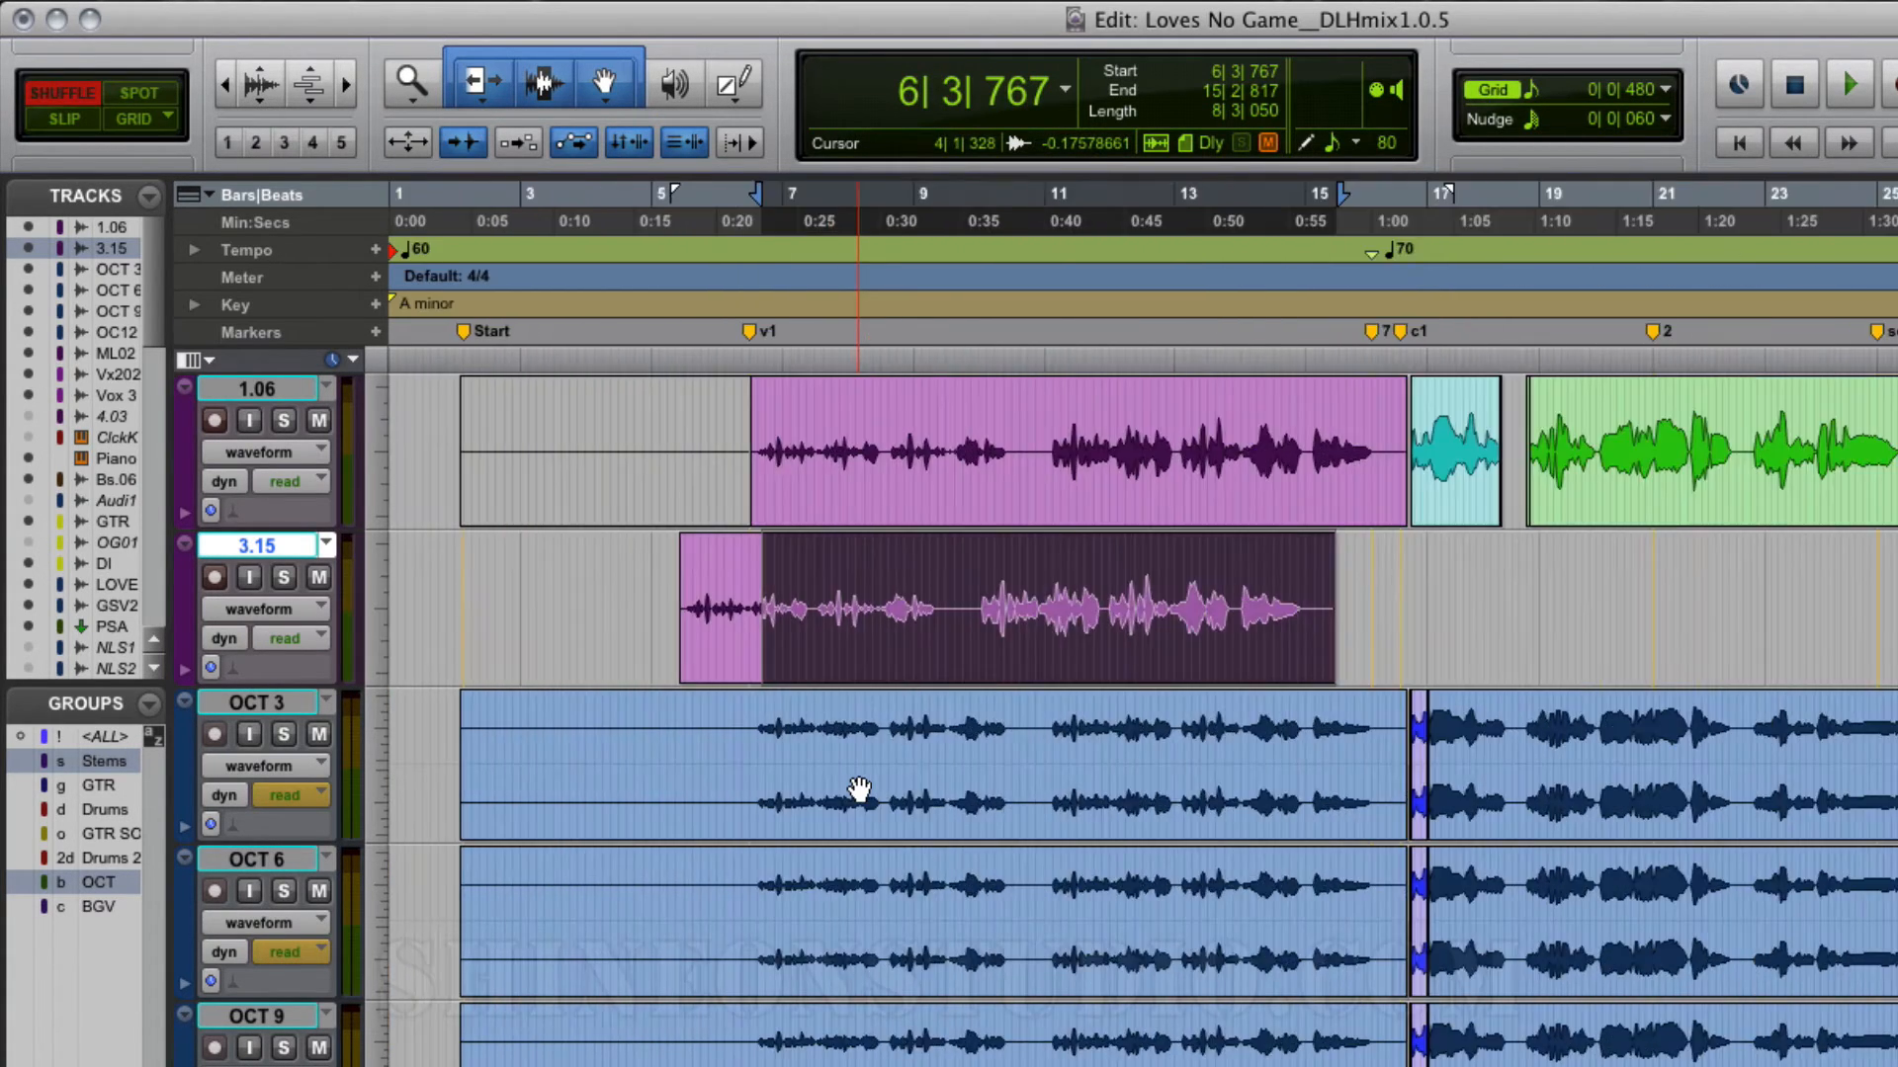
{"action": "left_click", "coordinate": [698, 643]}
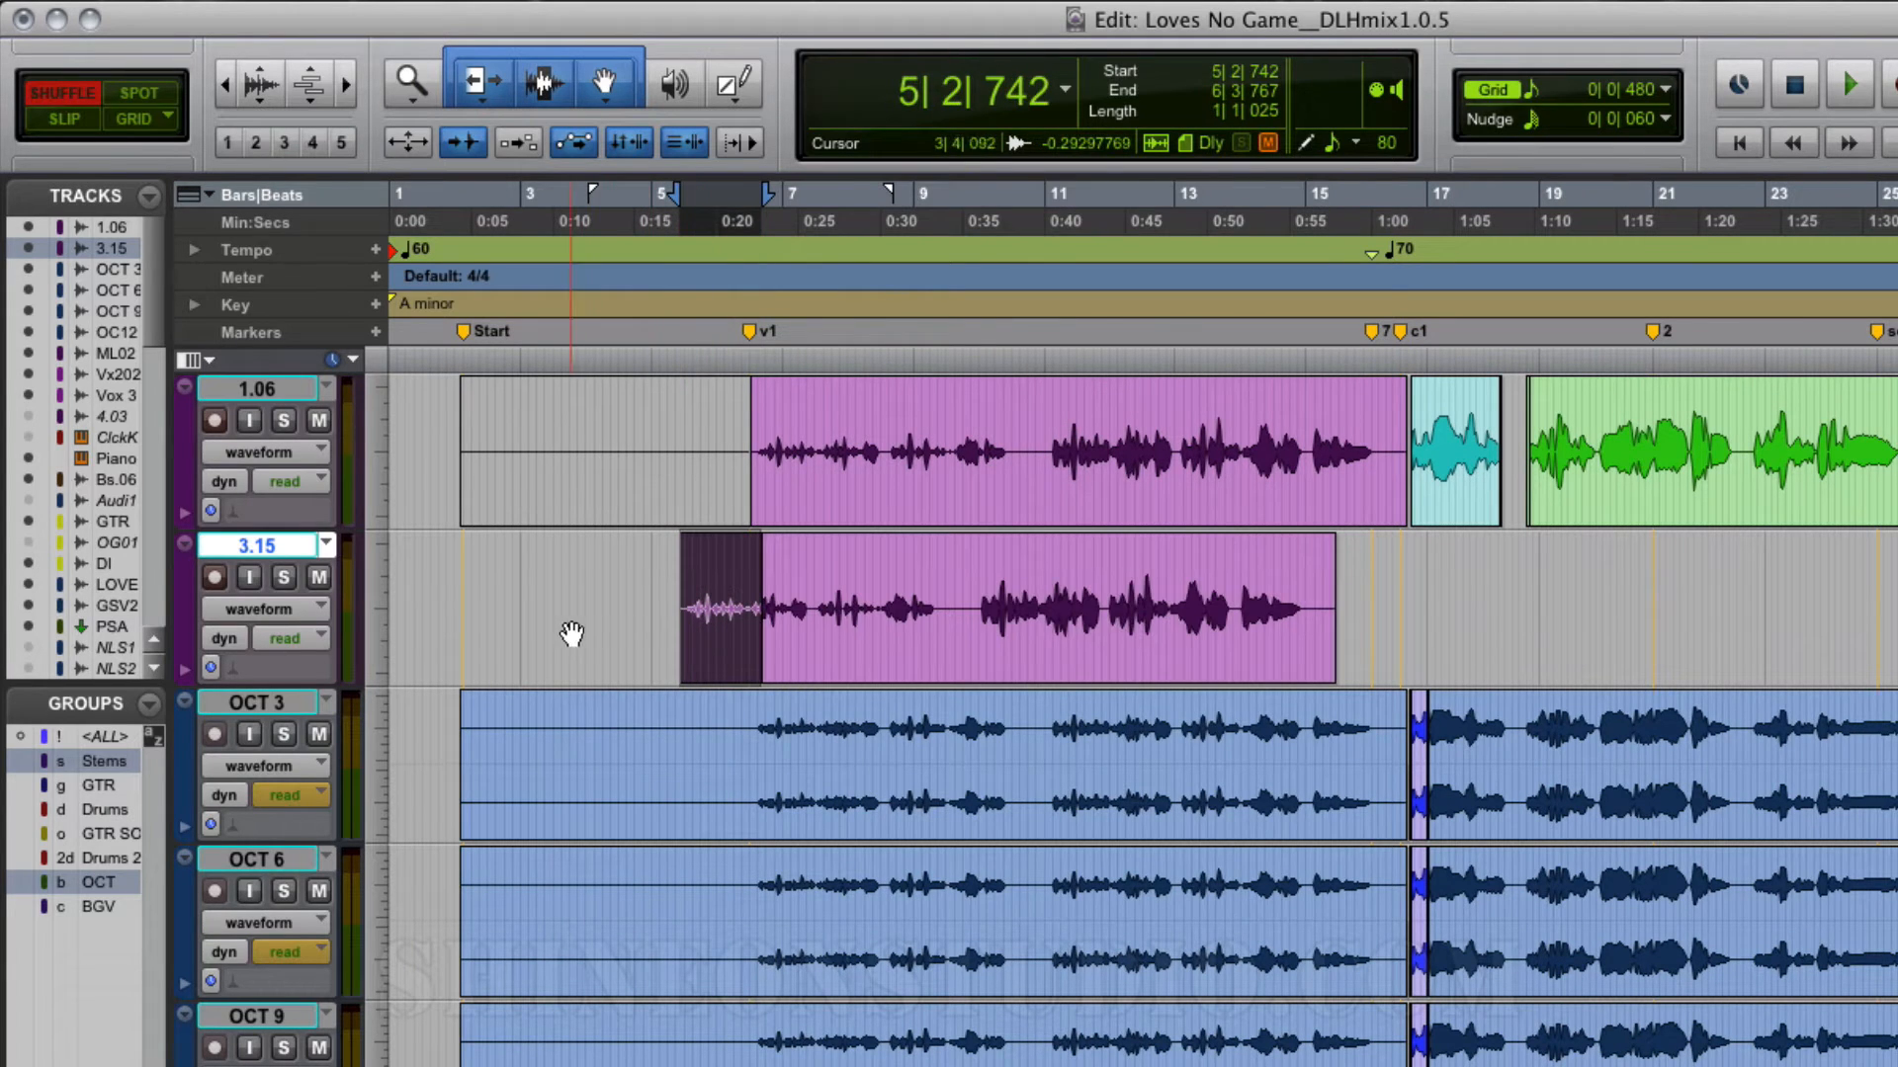
{"action": "left_click_drag", "start_coordinate": [449, 619], "coordinate": [438, 621]}
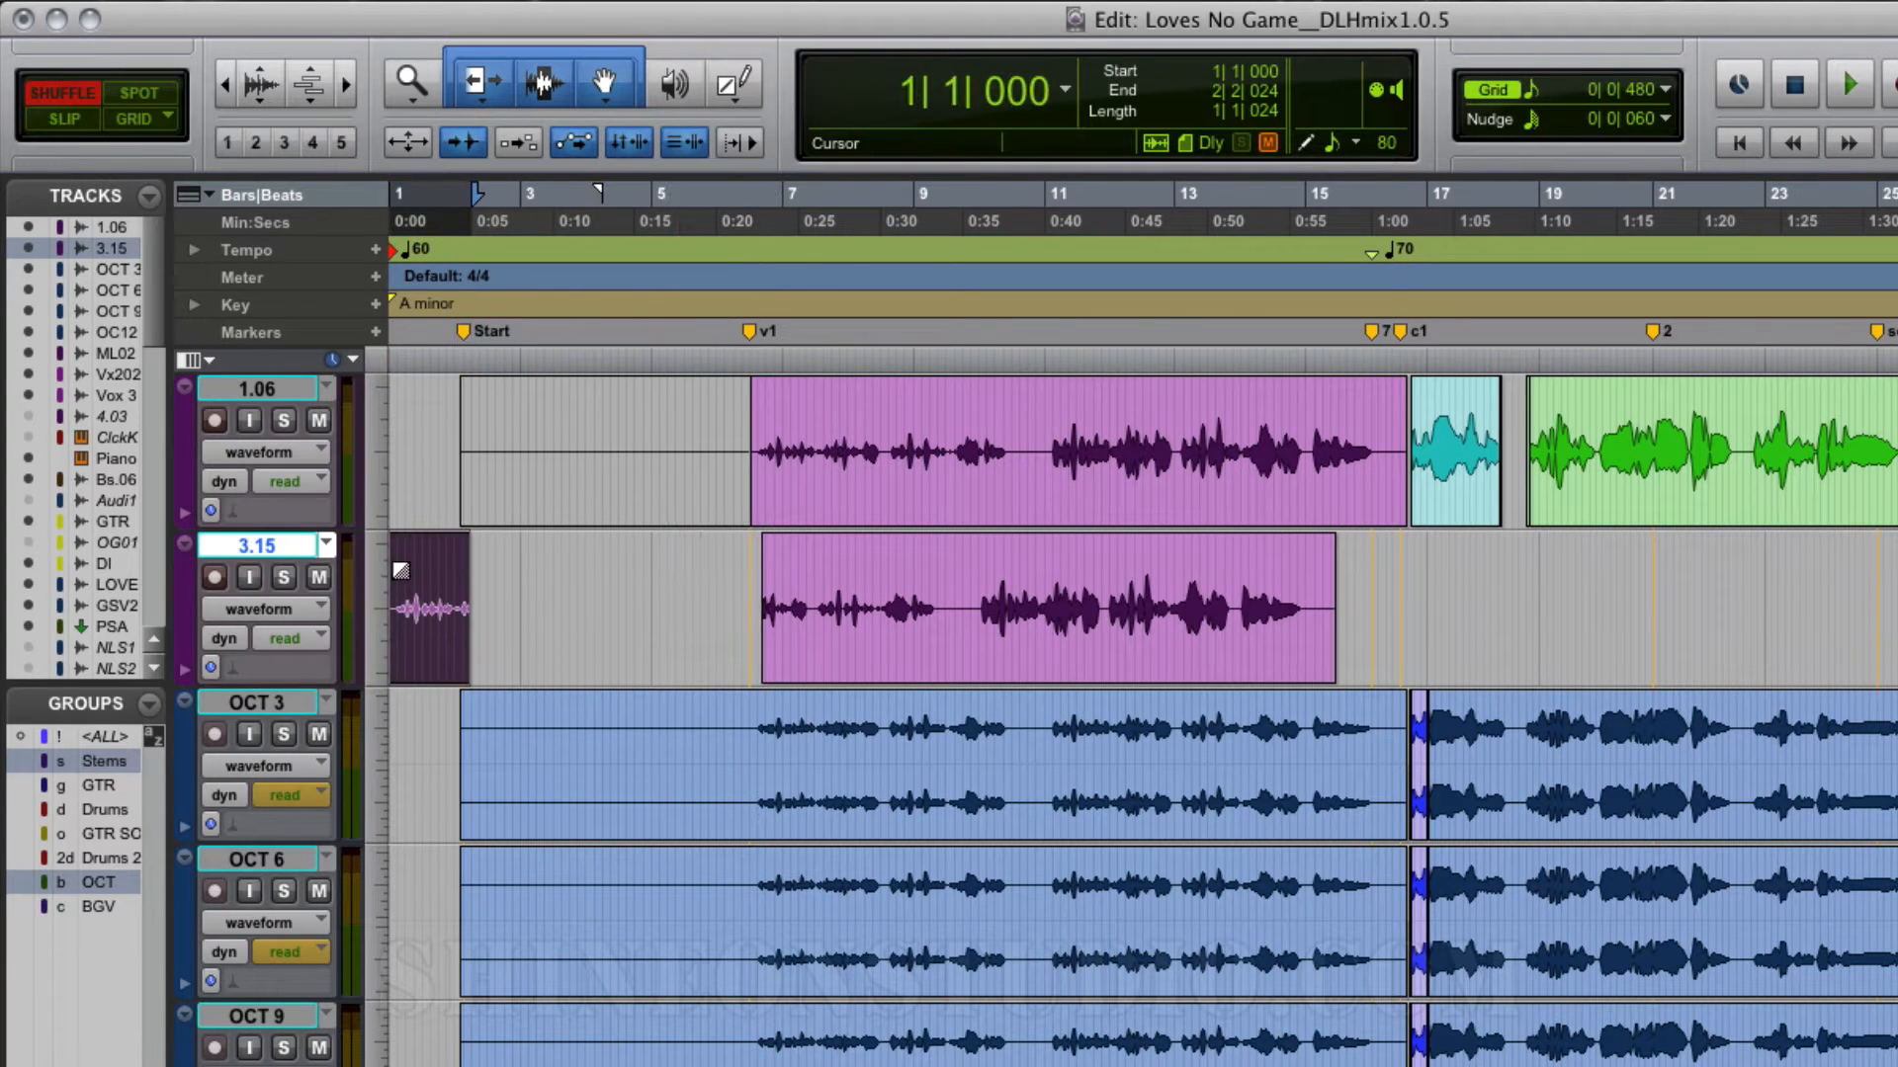
{"action": "left_click_drag", "start_coordinate": [840, 652], "coordinate": [668, 628]}
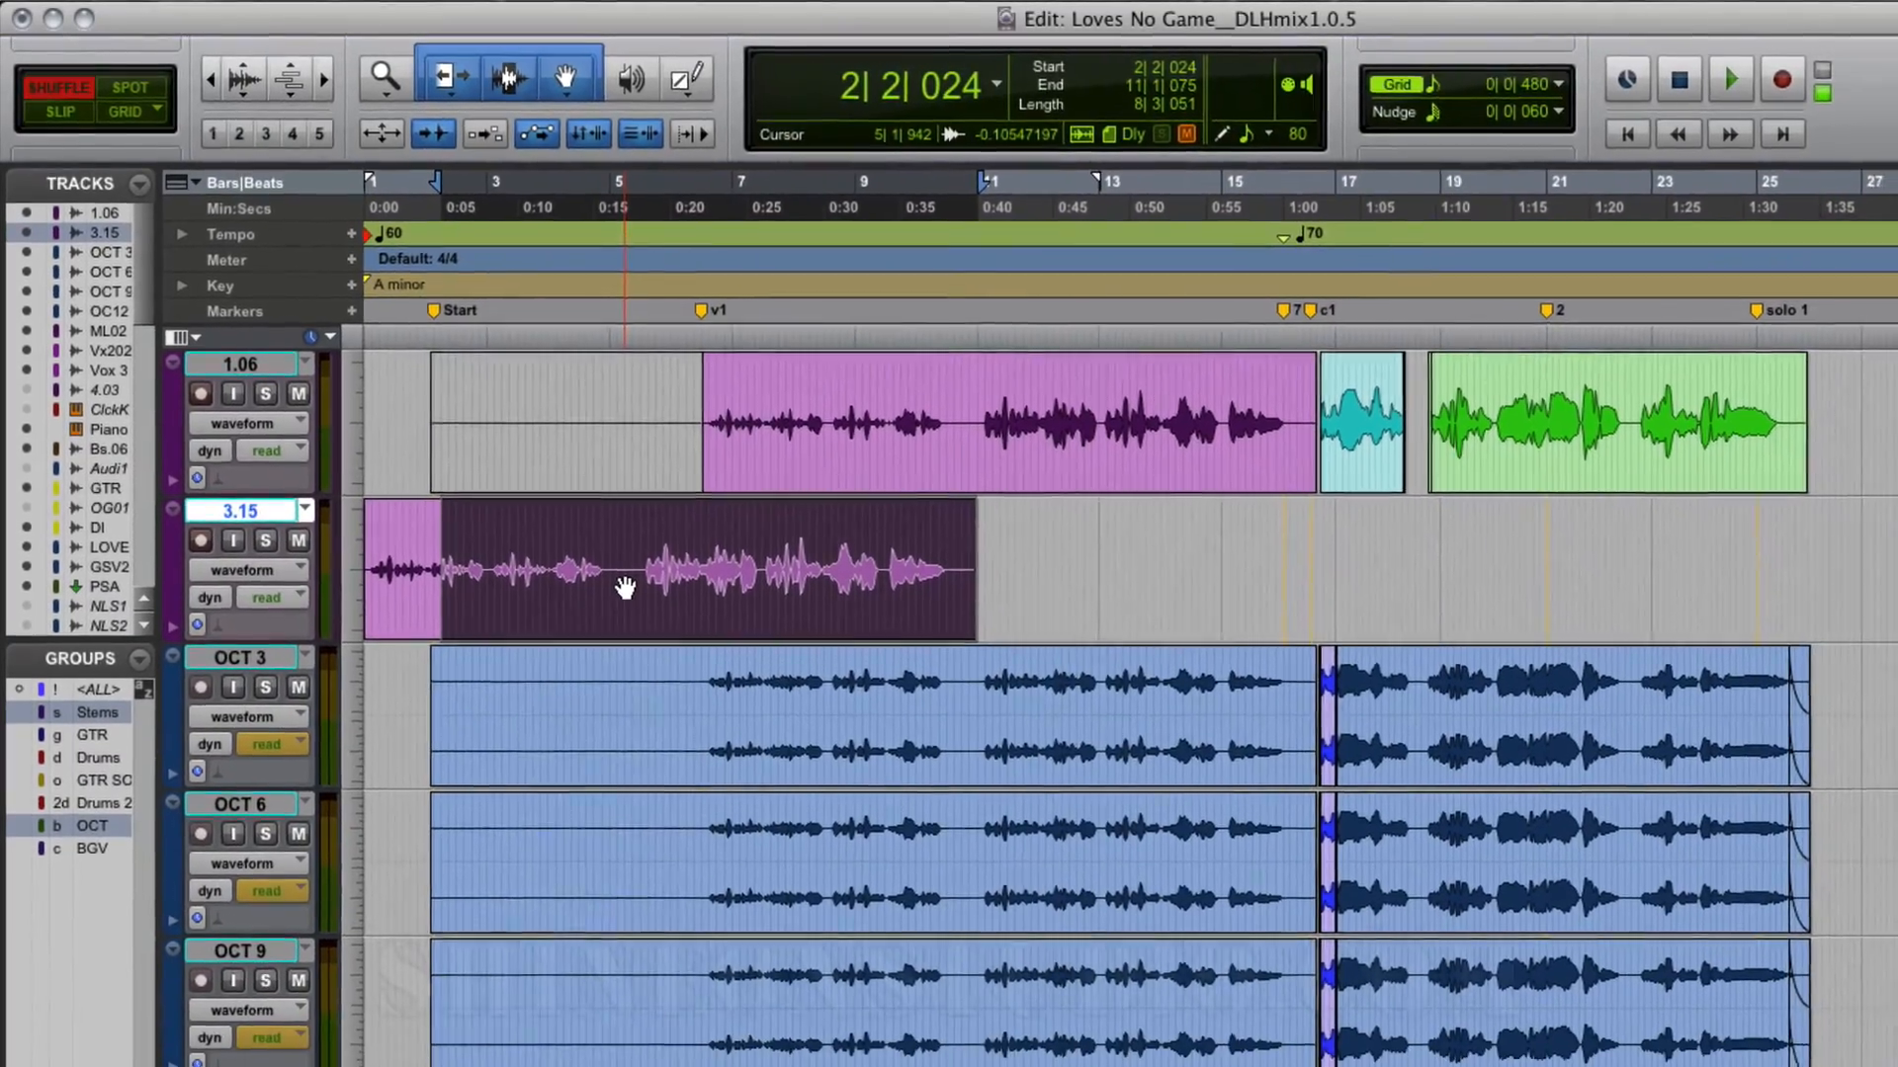
Step: Undo the shuffle and slip moves, the split and the last grid move of the track 3.15 clip
{"action": "key", "text": "super+z"}
{"action": "key", "text": "super+z"}
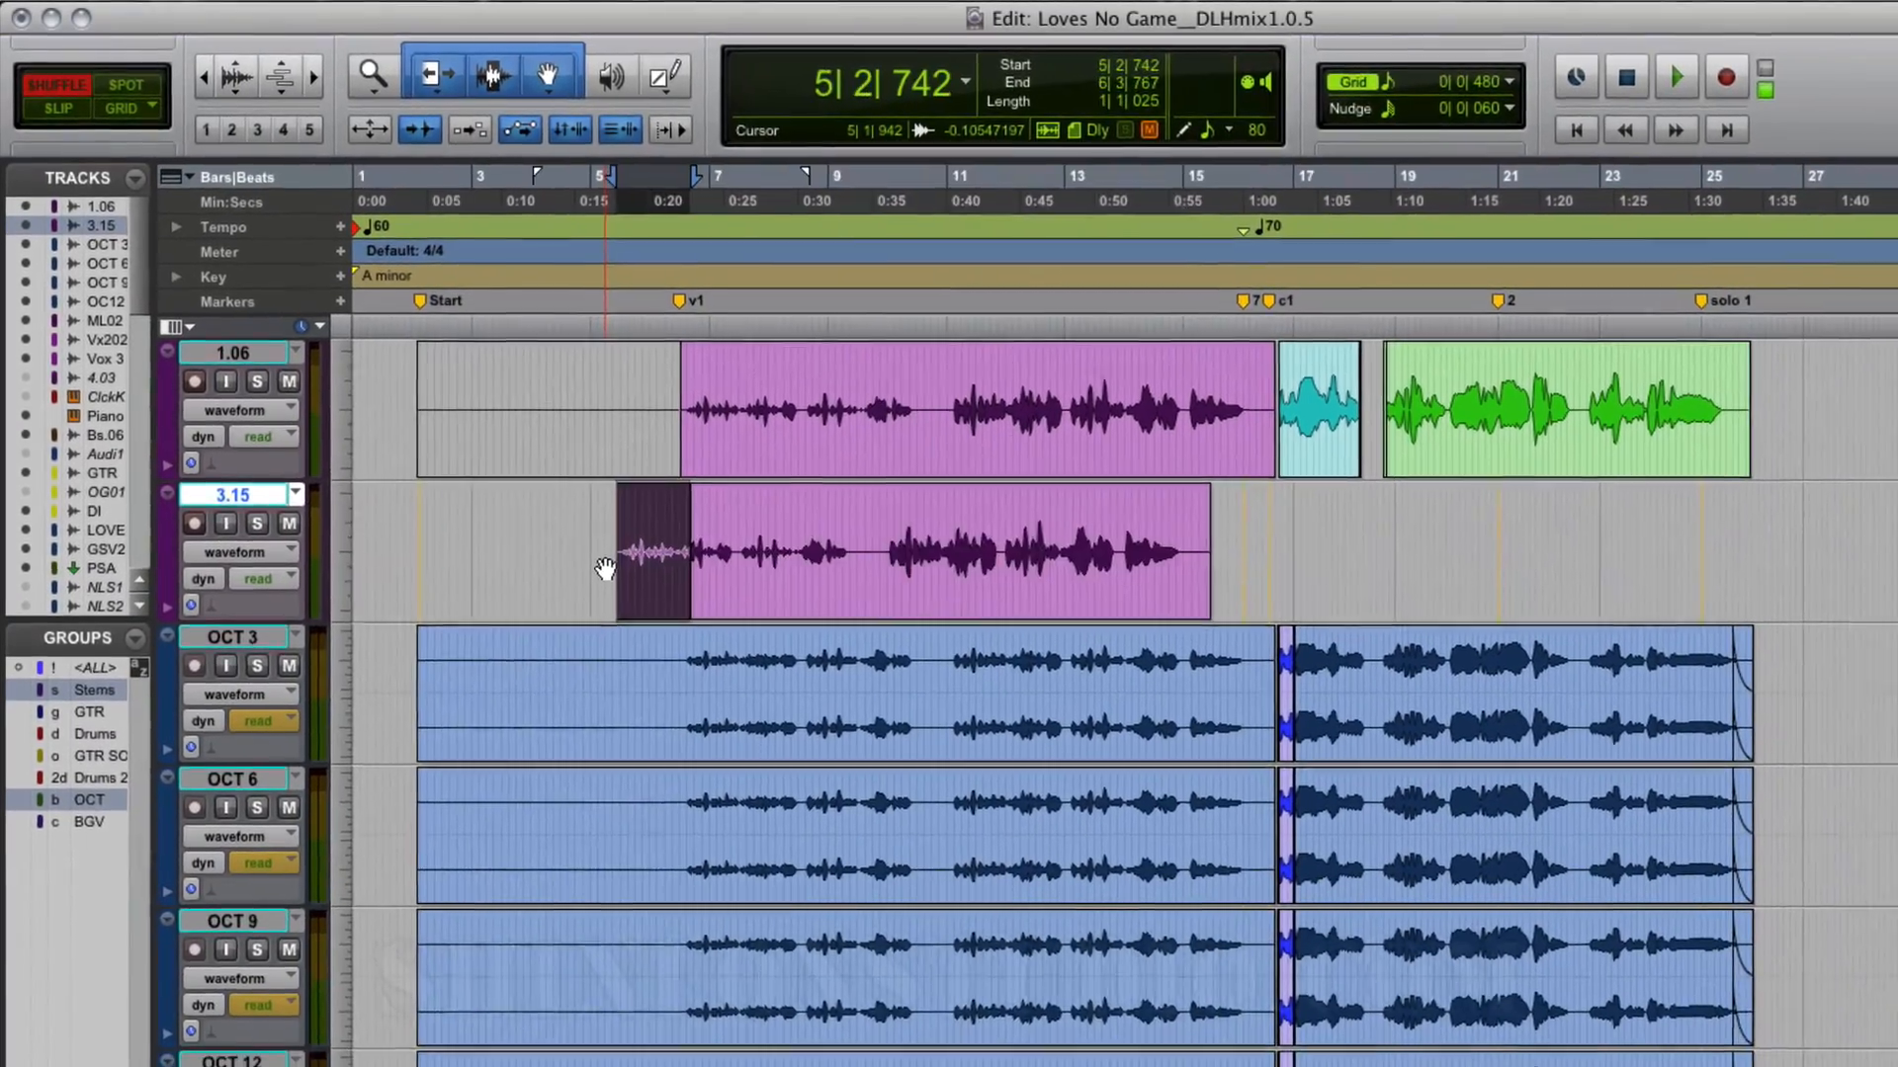
{"action": "key", "text": "super+z"}
{"action": "key", "text": "super+z"}
{"action": "key", "text": "super+z"}
{"action": "key", "text": "super+z"}
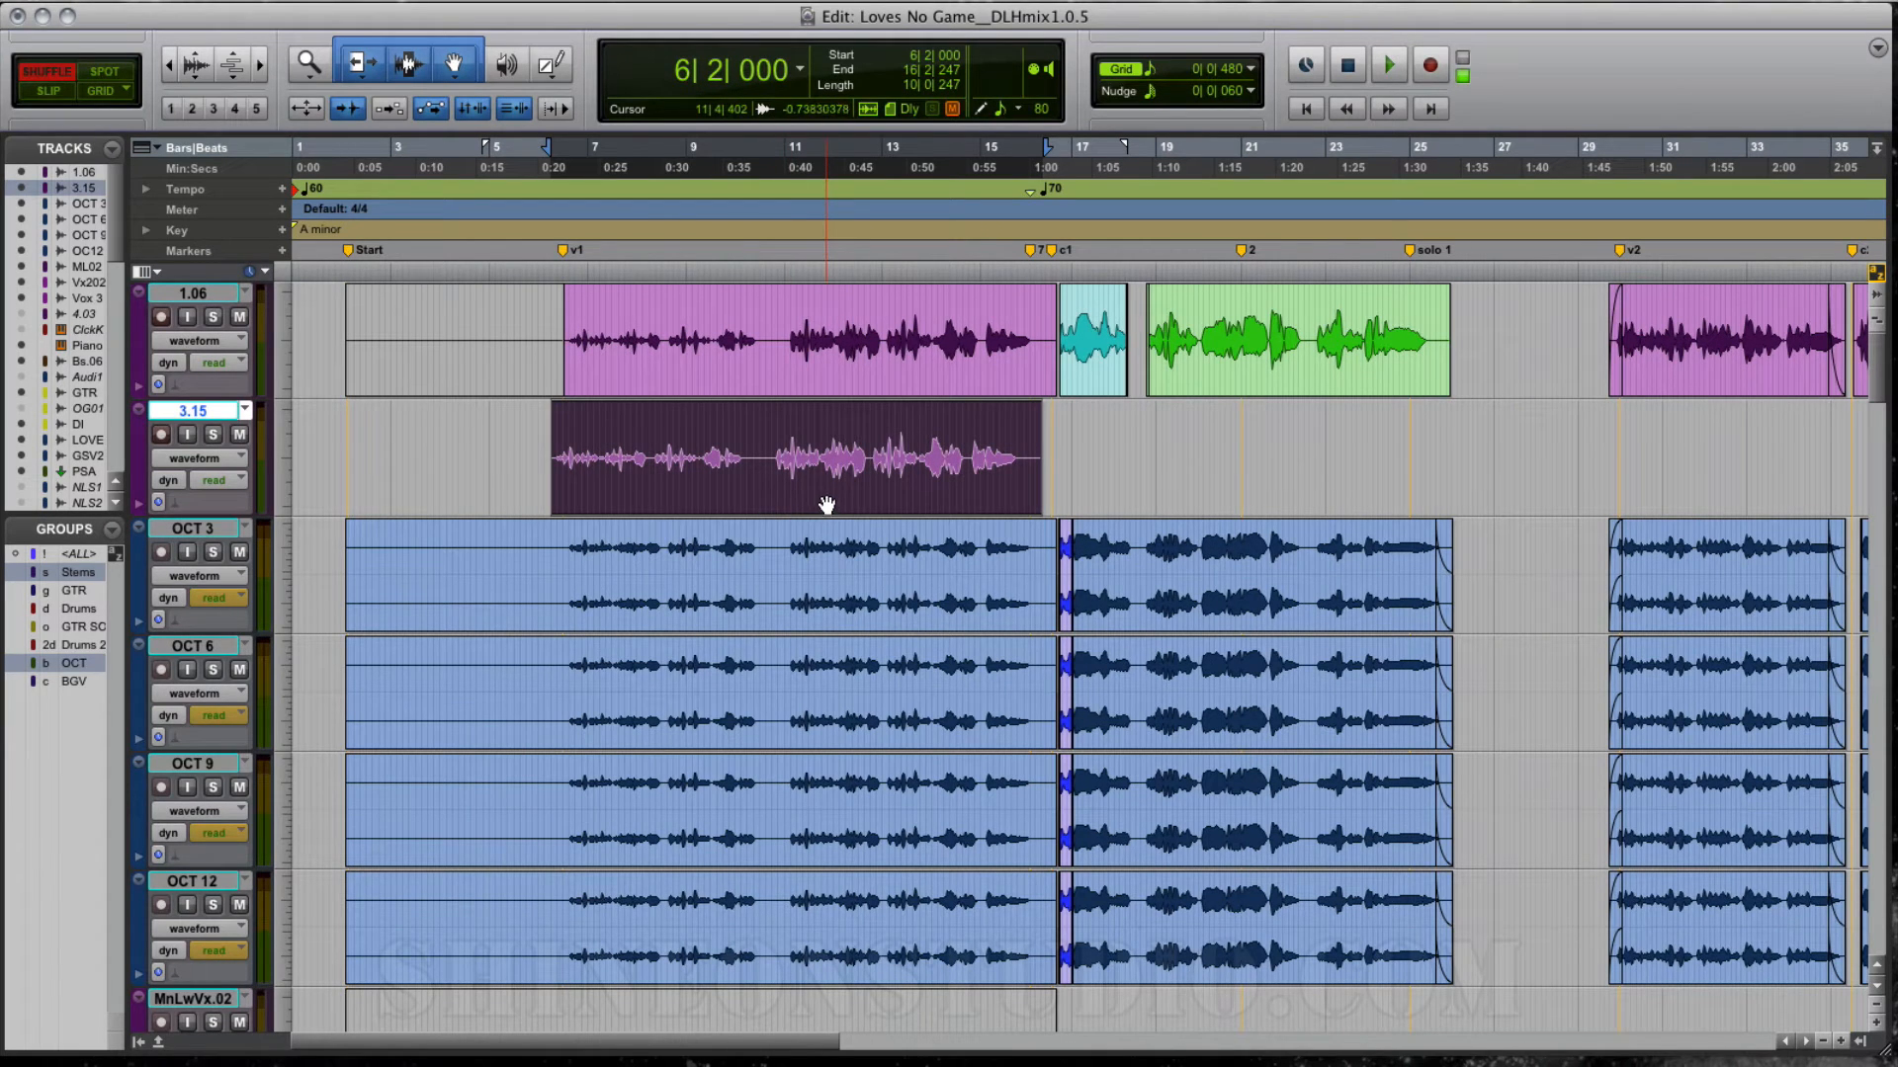
Step: Show the clips list, widen it and bring the 1.06 clips into view
{"action": "left_click", "coordinate": [1859, 1041]}
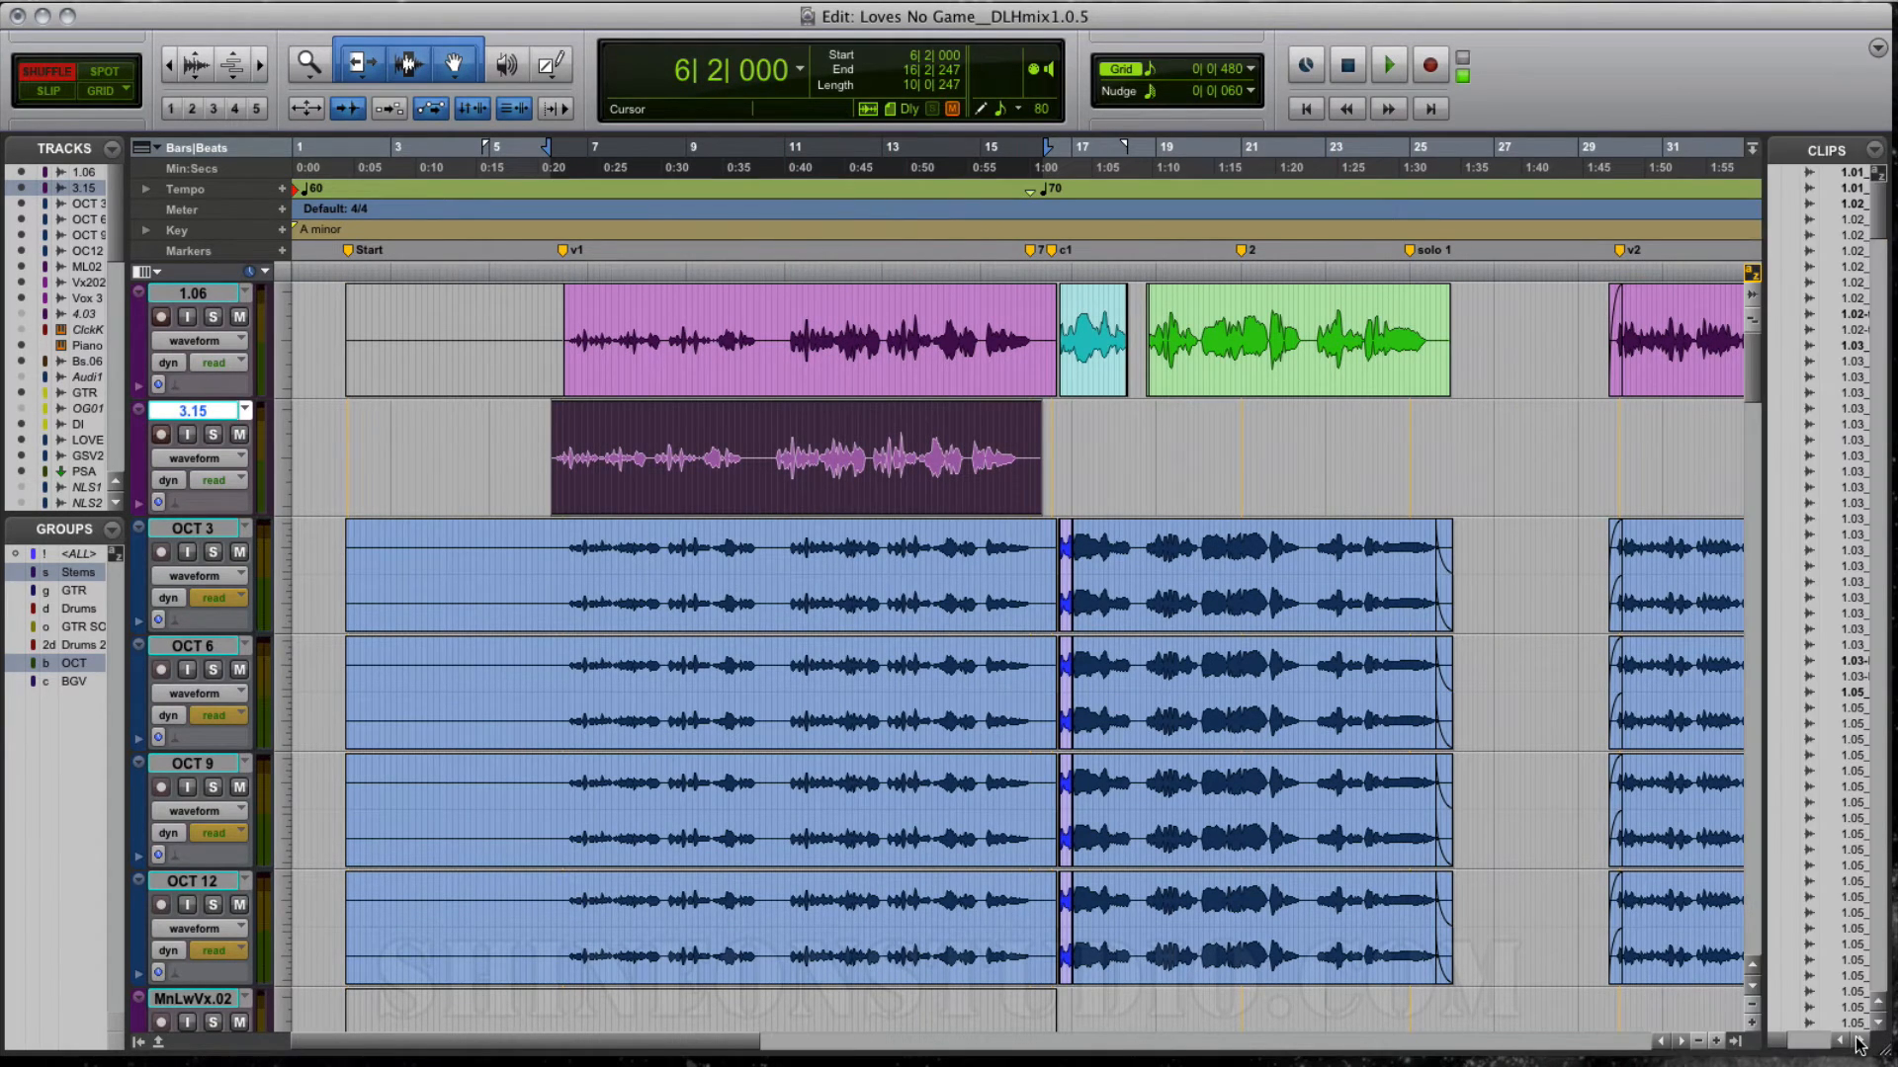
{"action": "left_click_drag", "start_coordinate": [1762, 480], "coordinate": [1362, 477]}
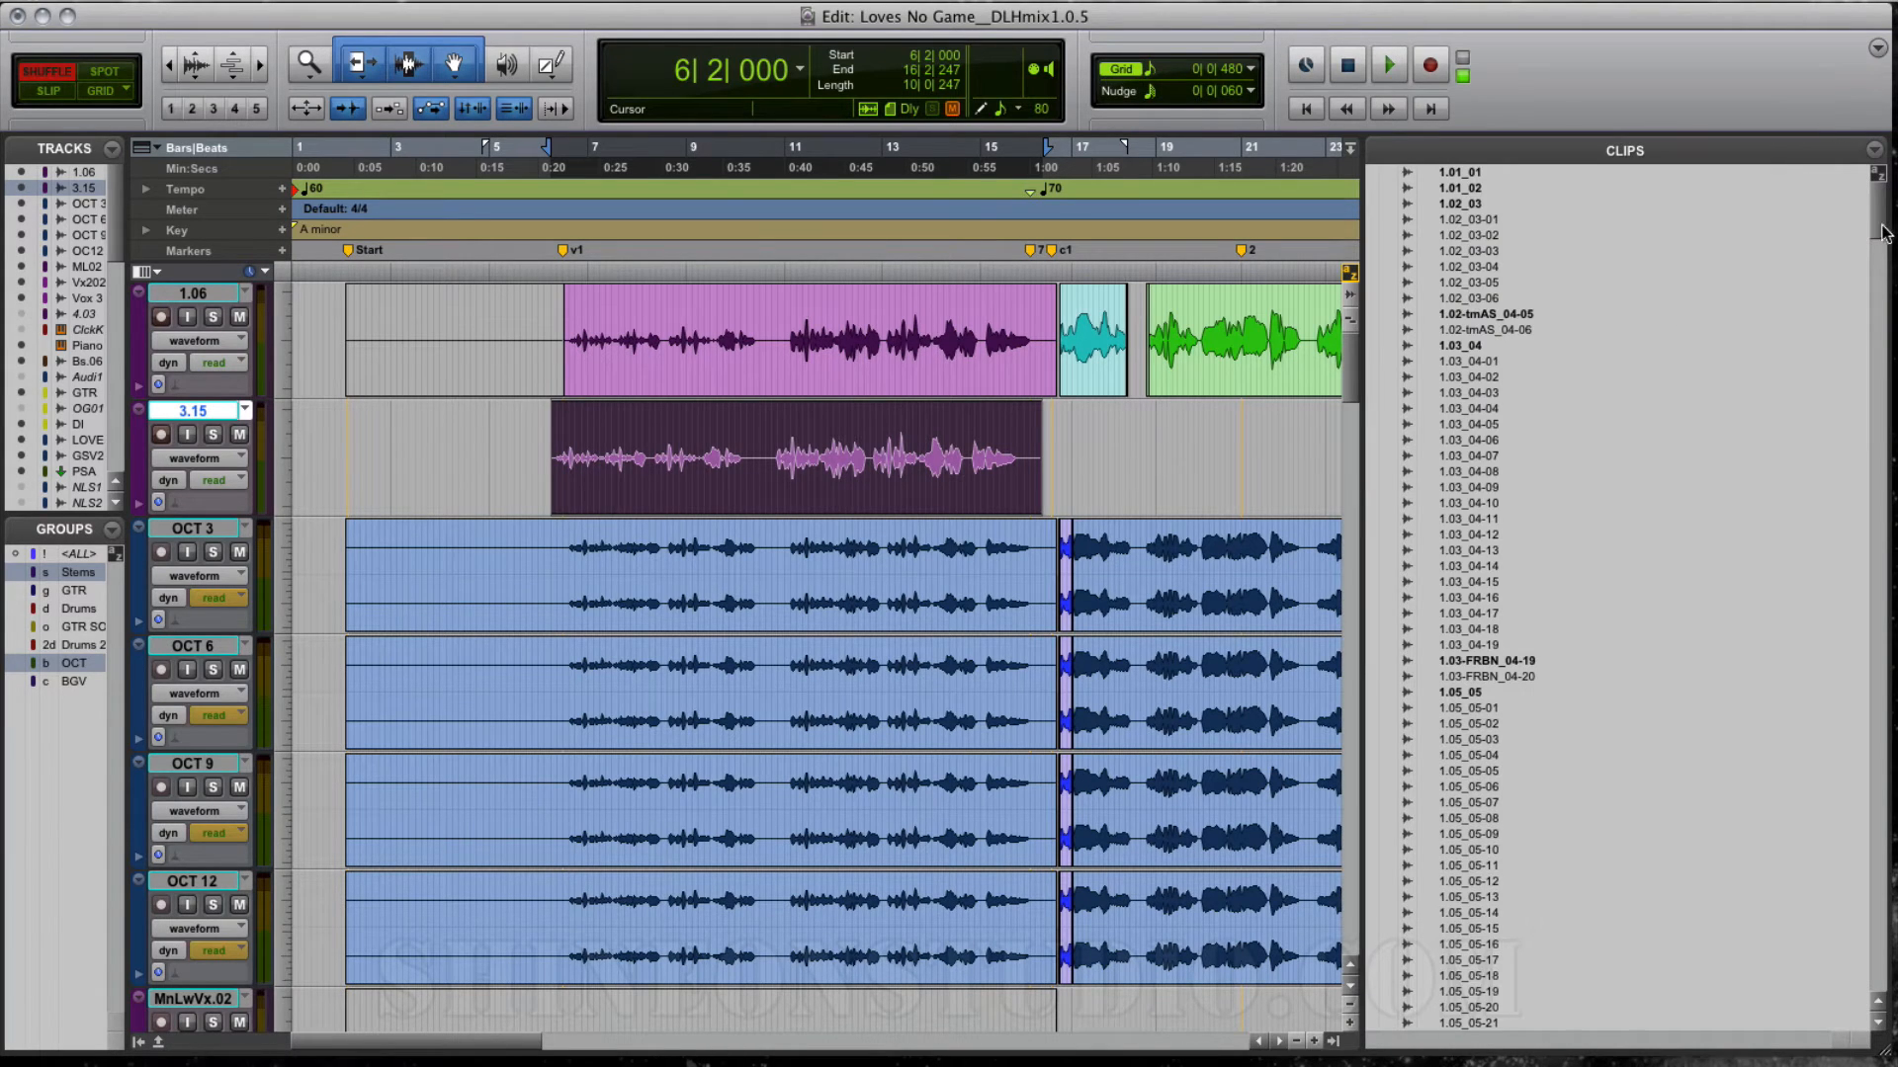
{"action": "scroll", "coordinate": [1562, 437], "scroll_direction": "down", "scroll_amount": 10}
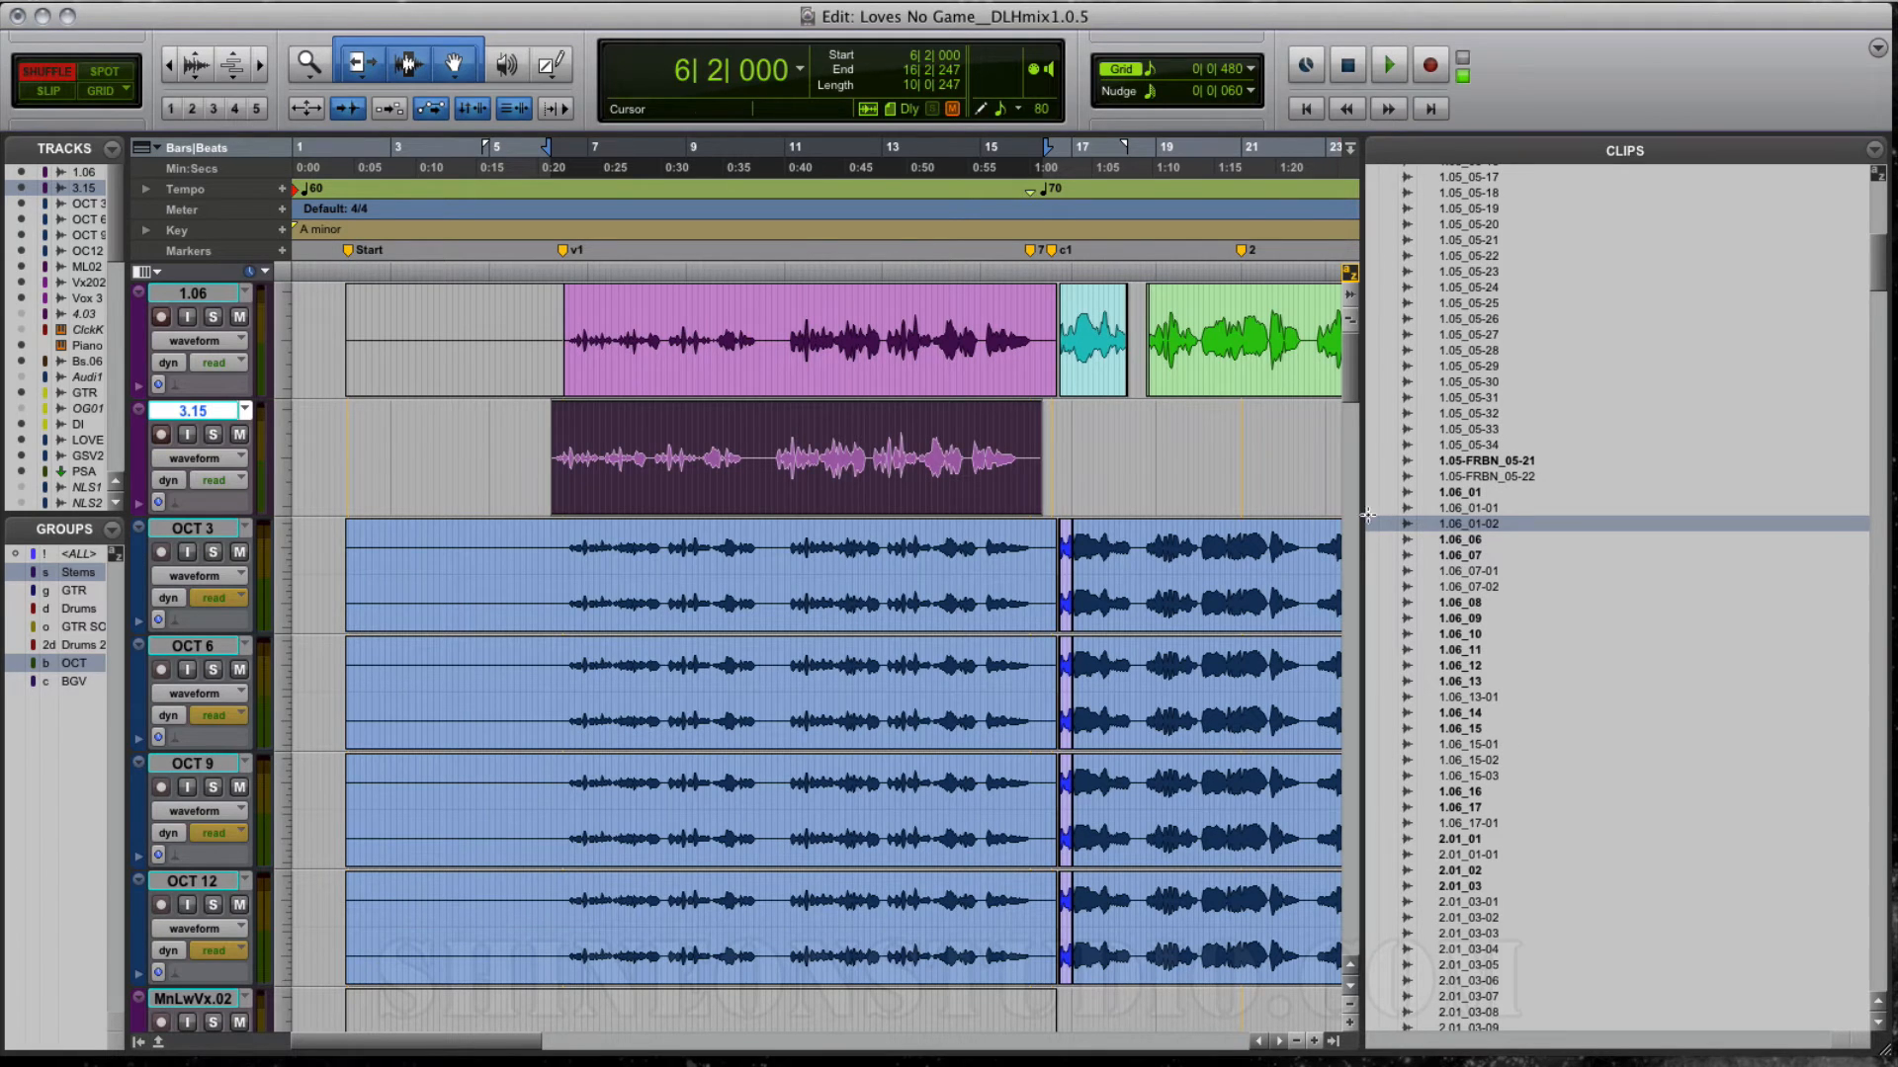
Step: Delete the clip on track 3.15
{"action": "left_click", "coordinate": [1071, 479]}
{"action": "left_click", "coordinate": [923, 494]}
{"action": "key", "text": "Delete"}
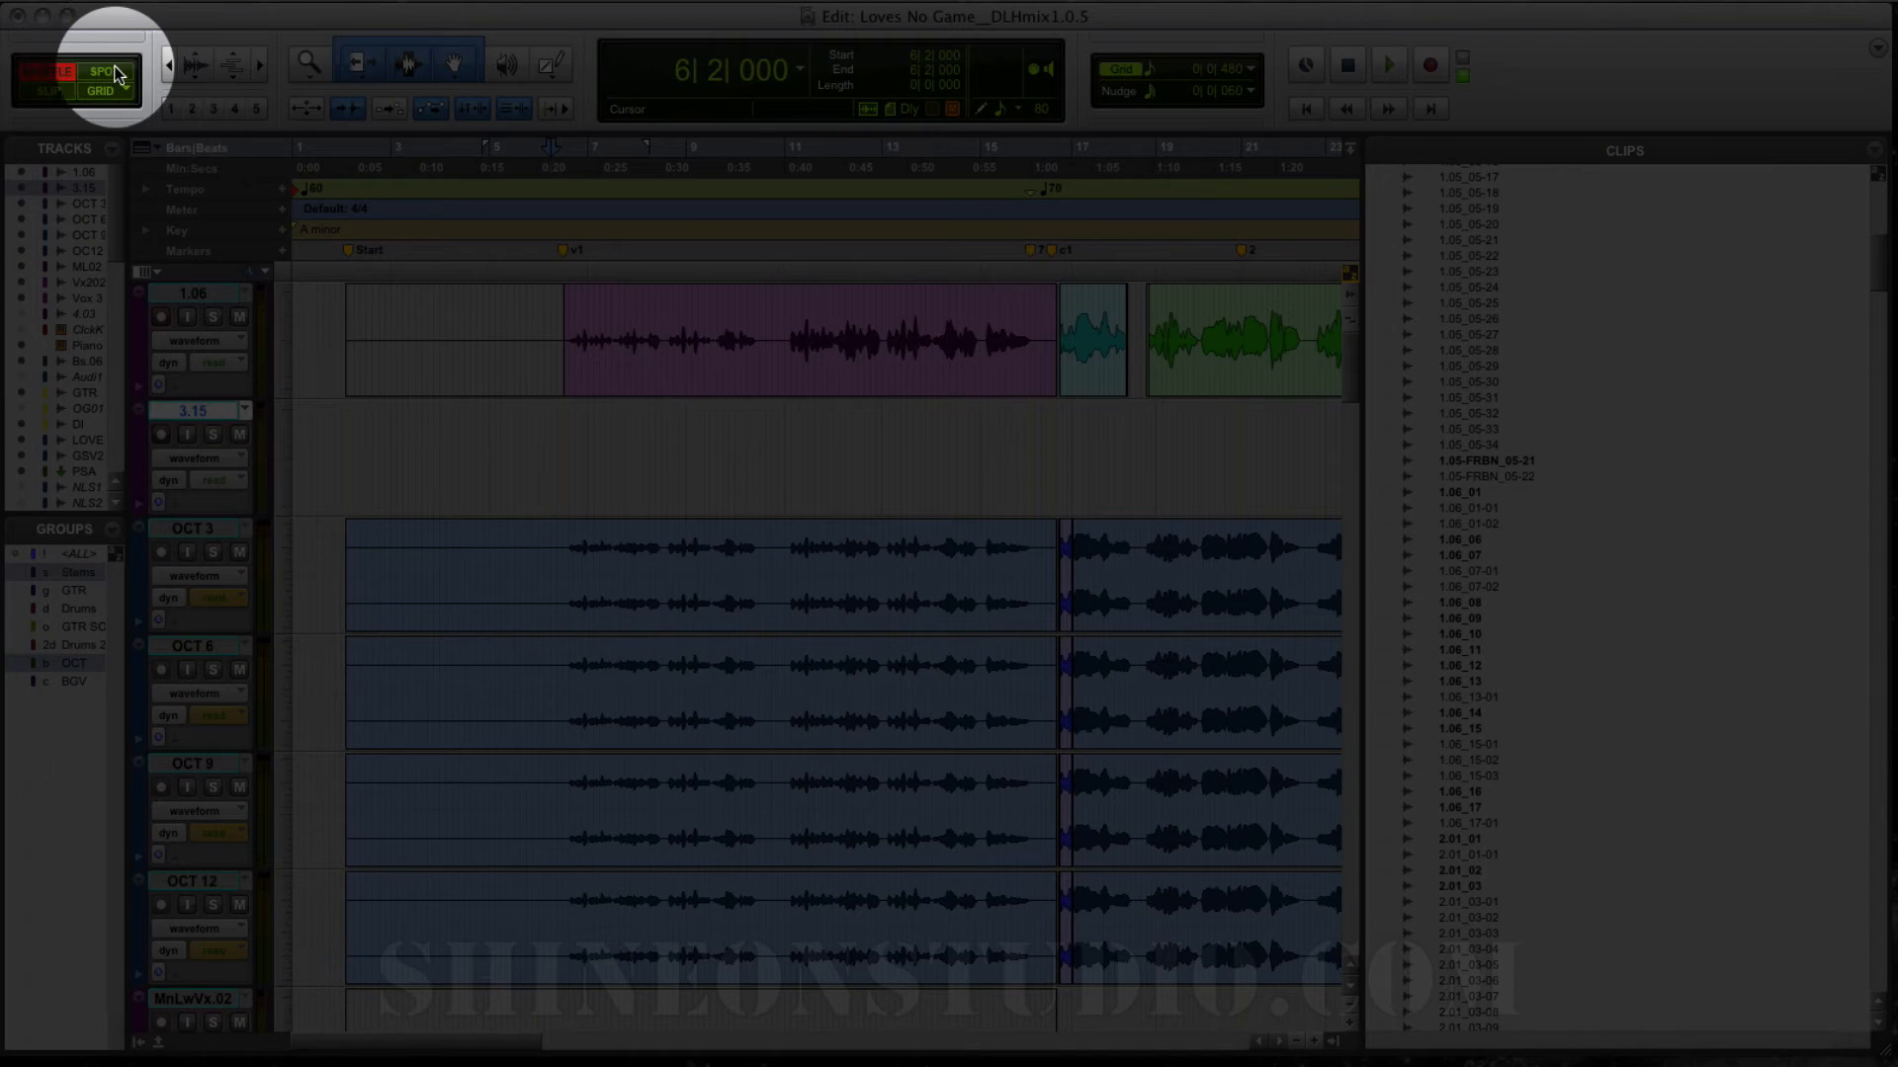
Step: Switch to Spot mode and place clip 1.06_01-02 on track 3.15 at its original time stamp, 6|2|353
{"action": "left_click", "coordinate": [103, 72]}
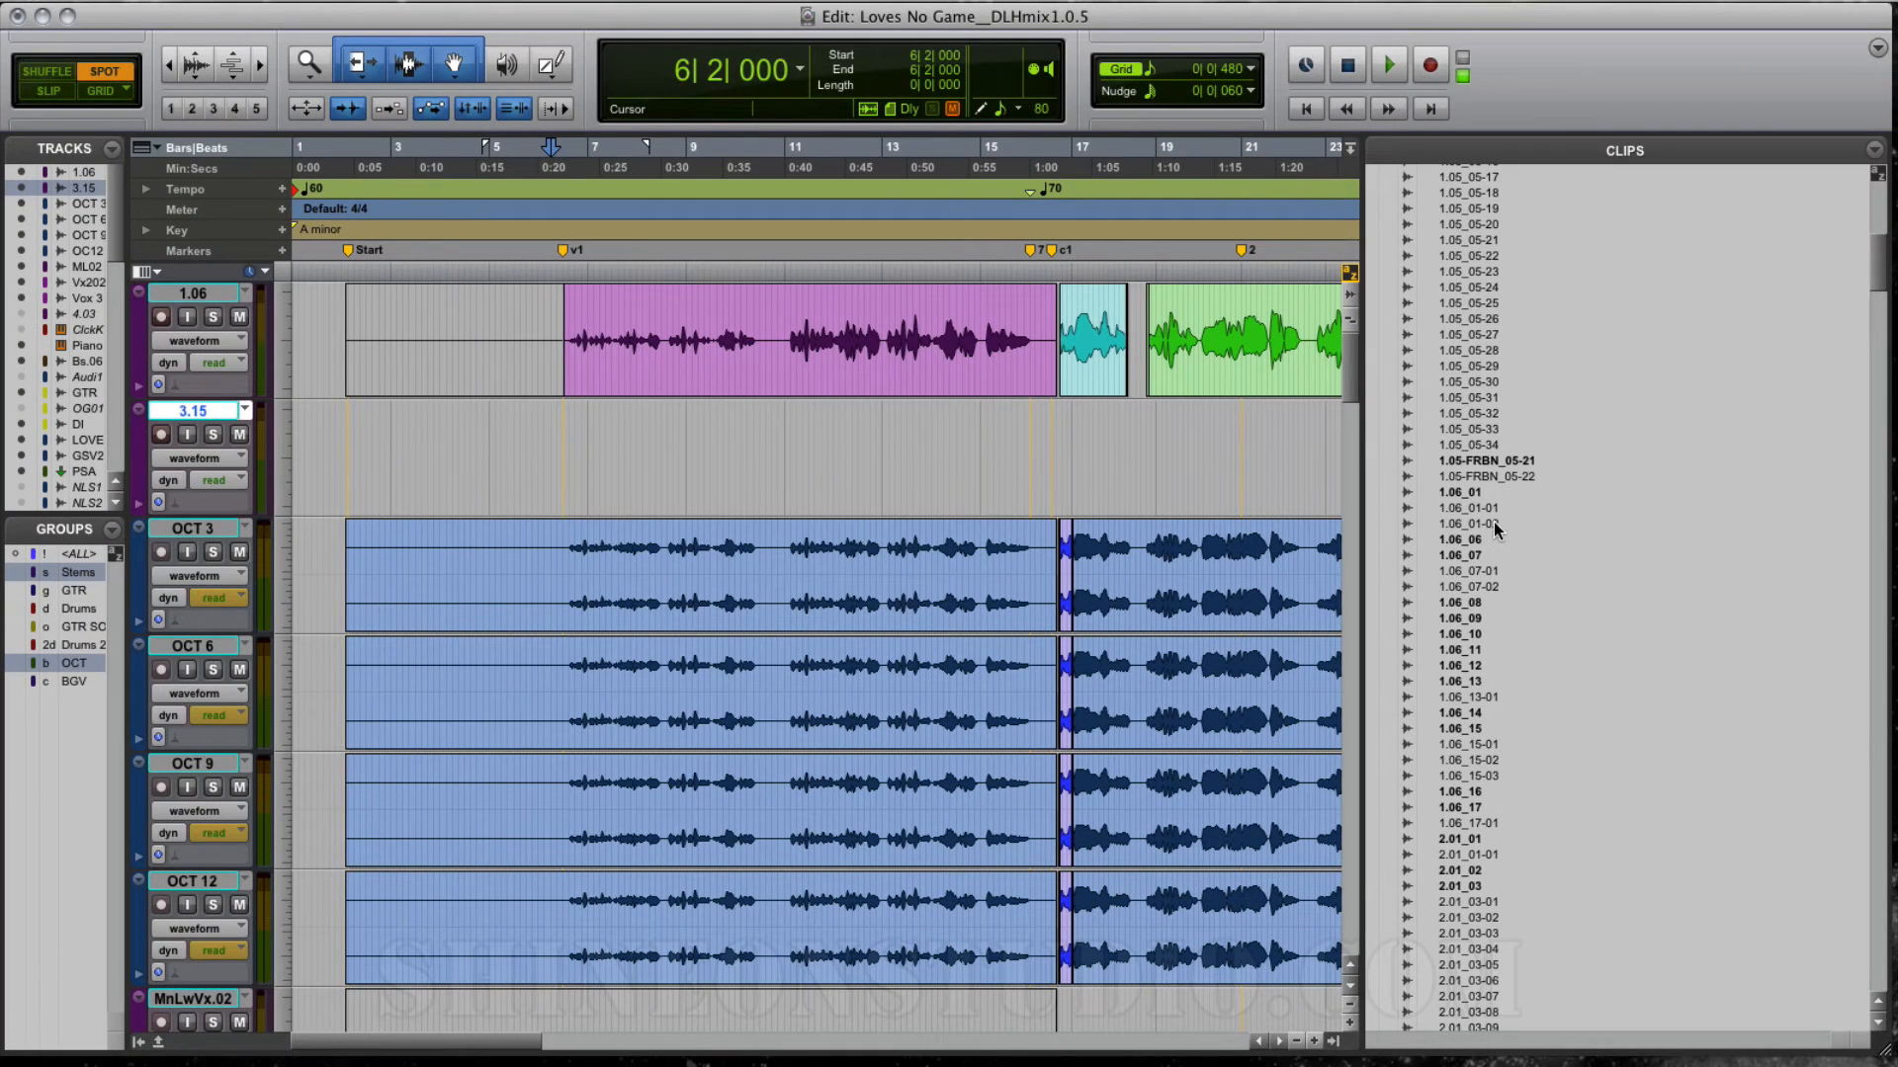
{"action": "left_click", "coordinate": [1492, 526]}
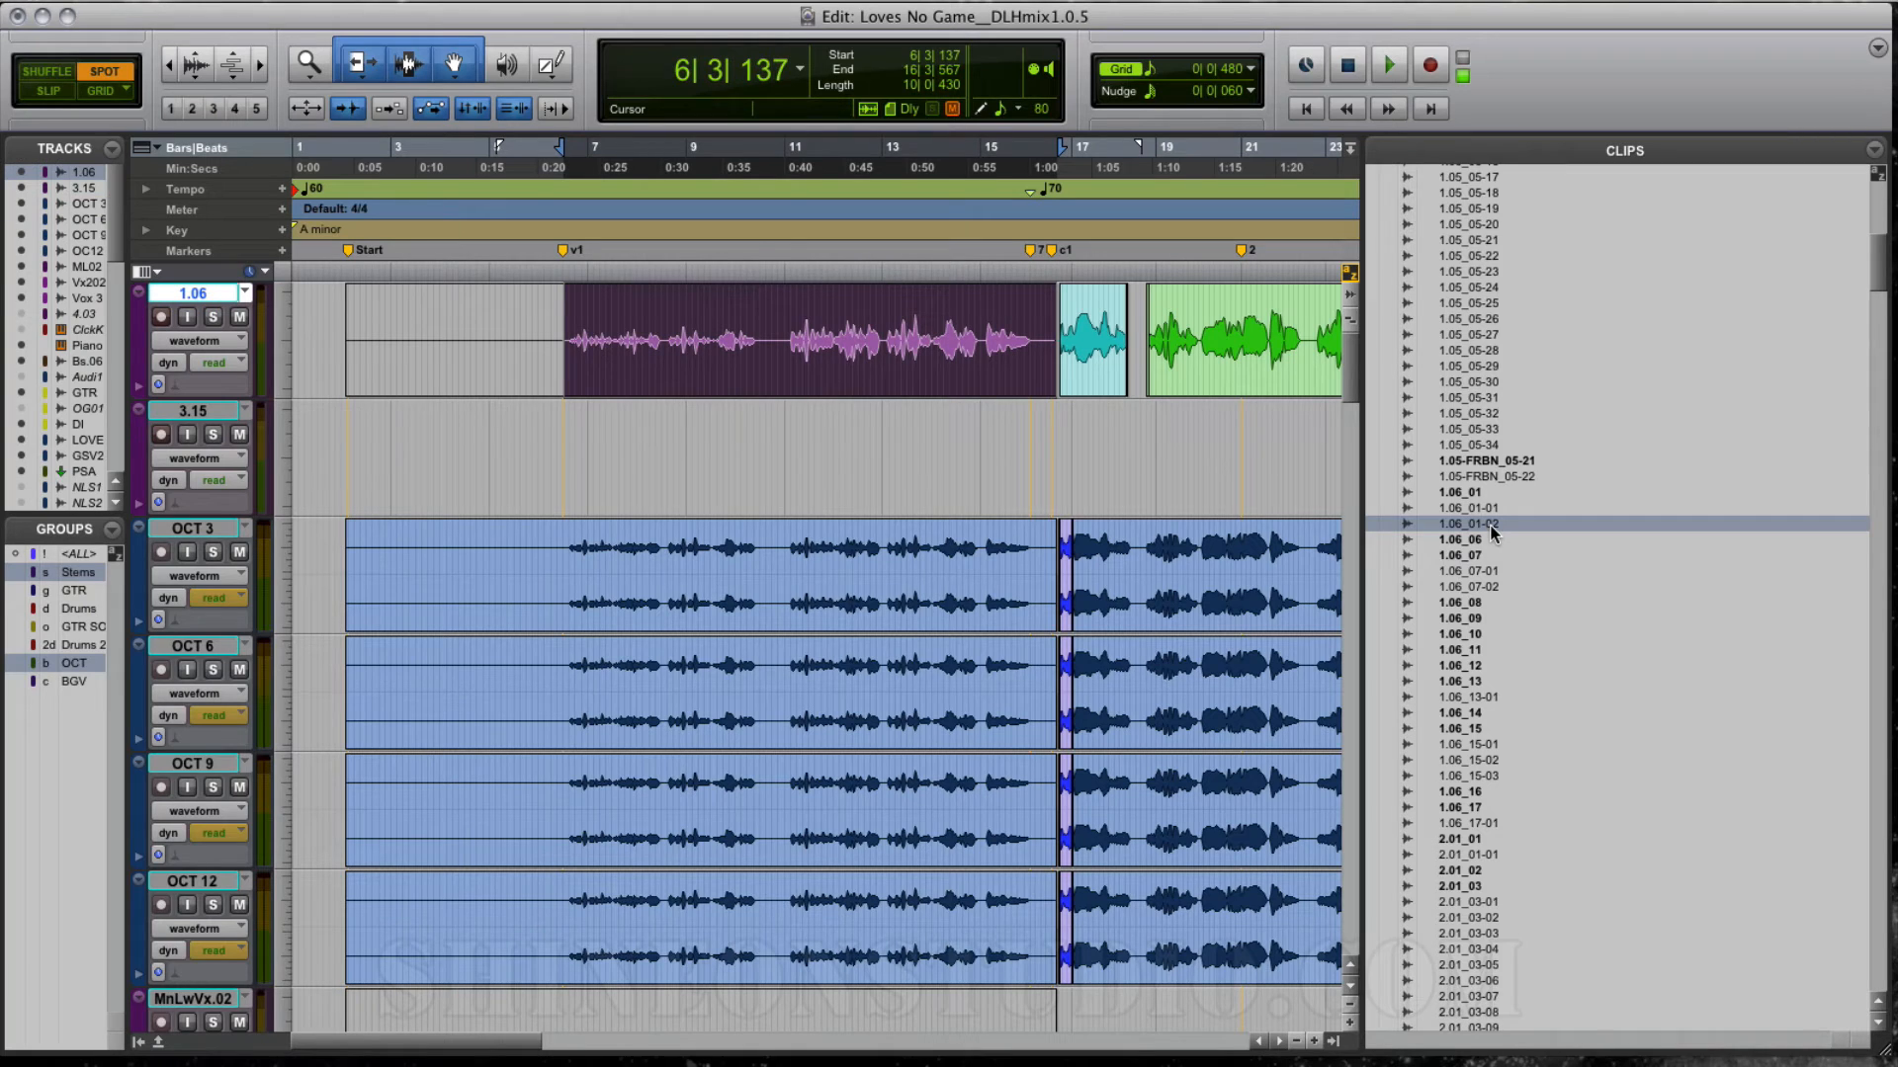
{"action": "left_click_drag", "start_coordinate": [1462, 512], "coordinate": [632, 447]}
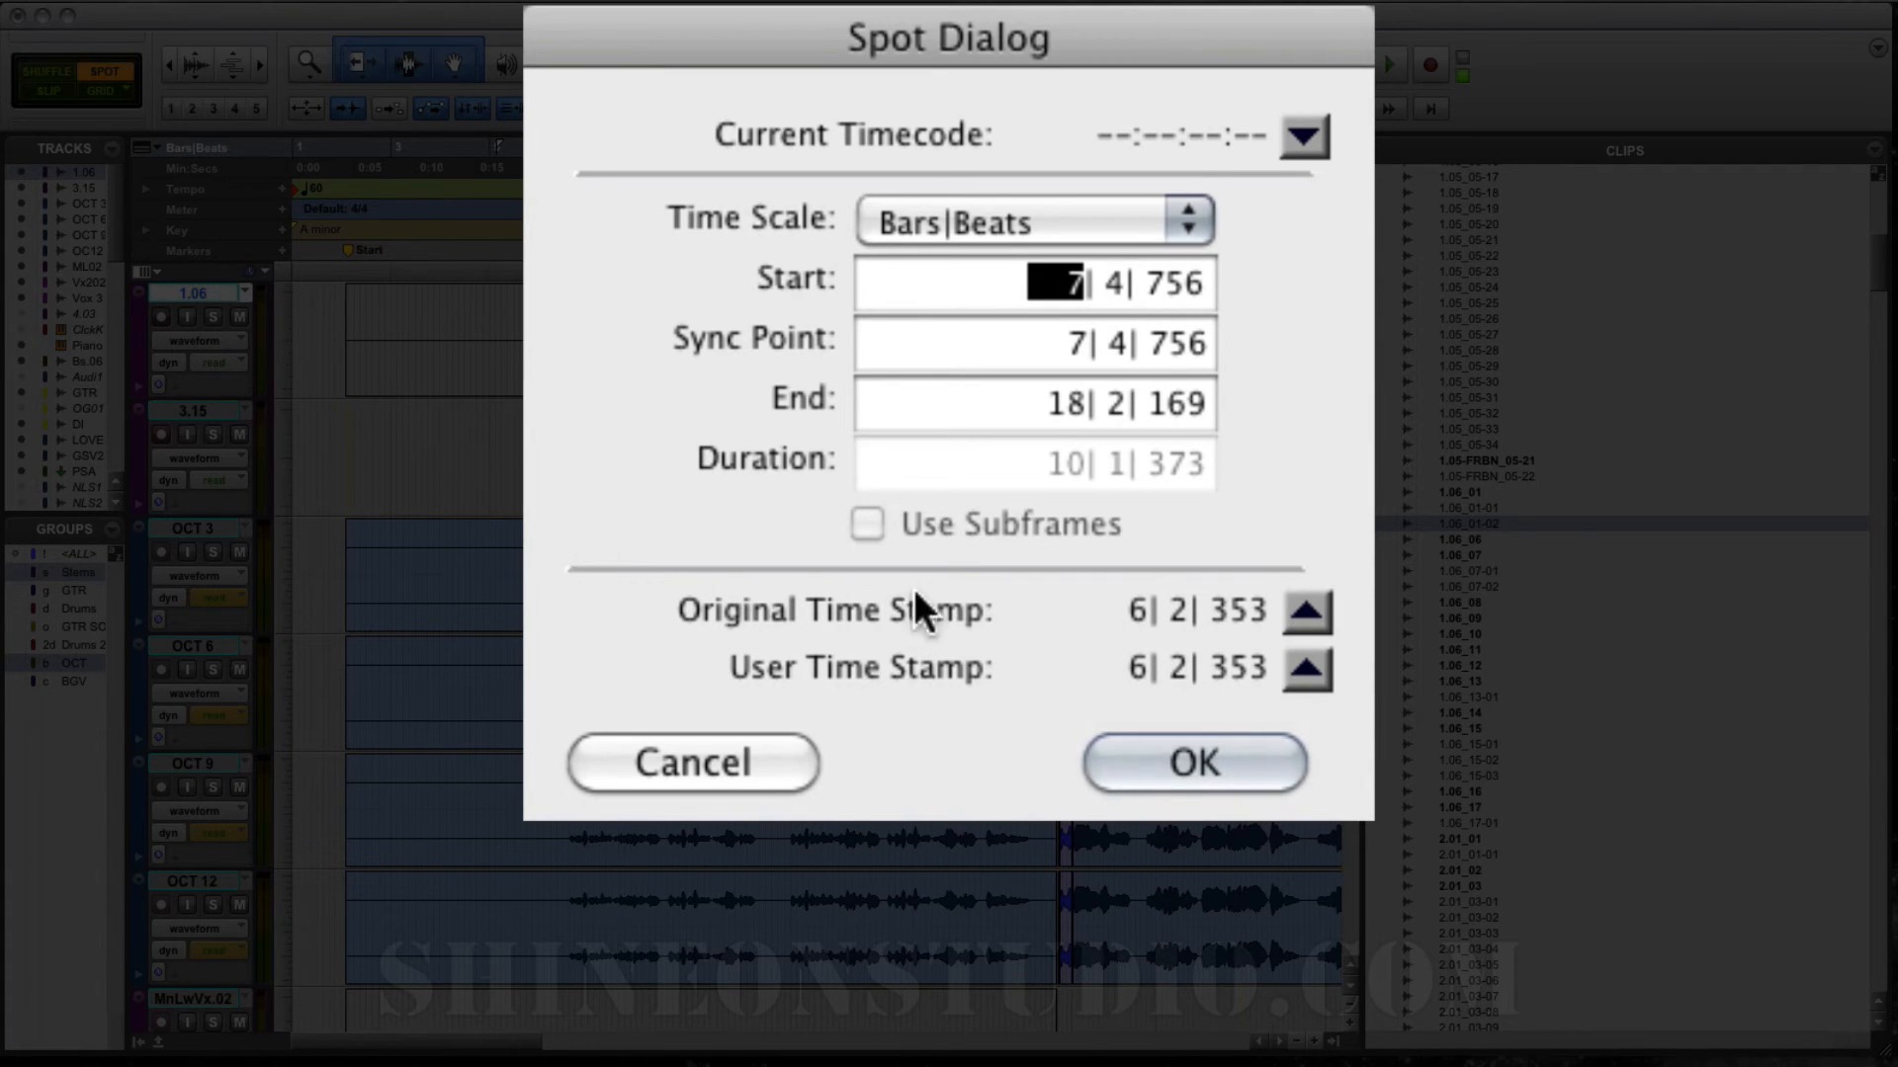
{"action": "left_click", "coordinate": [1306, 608]}
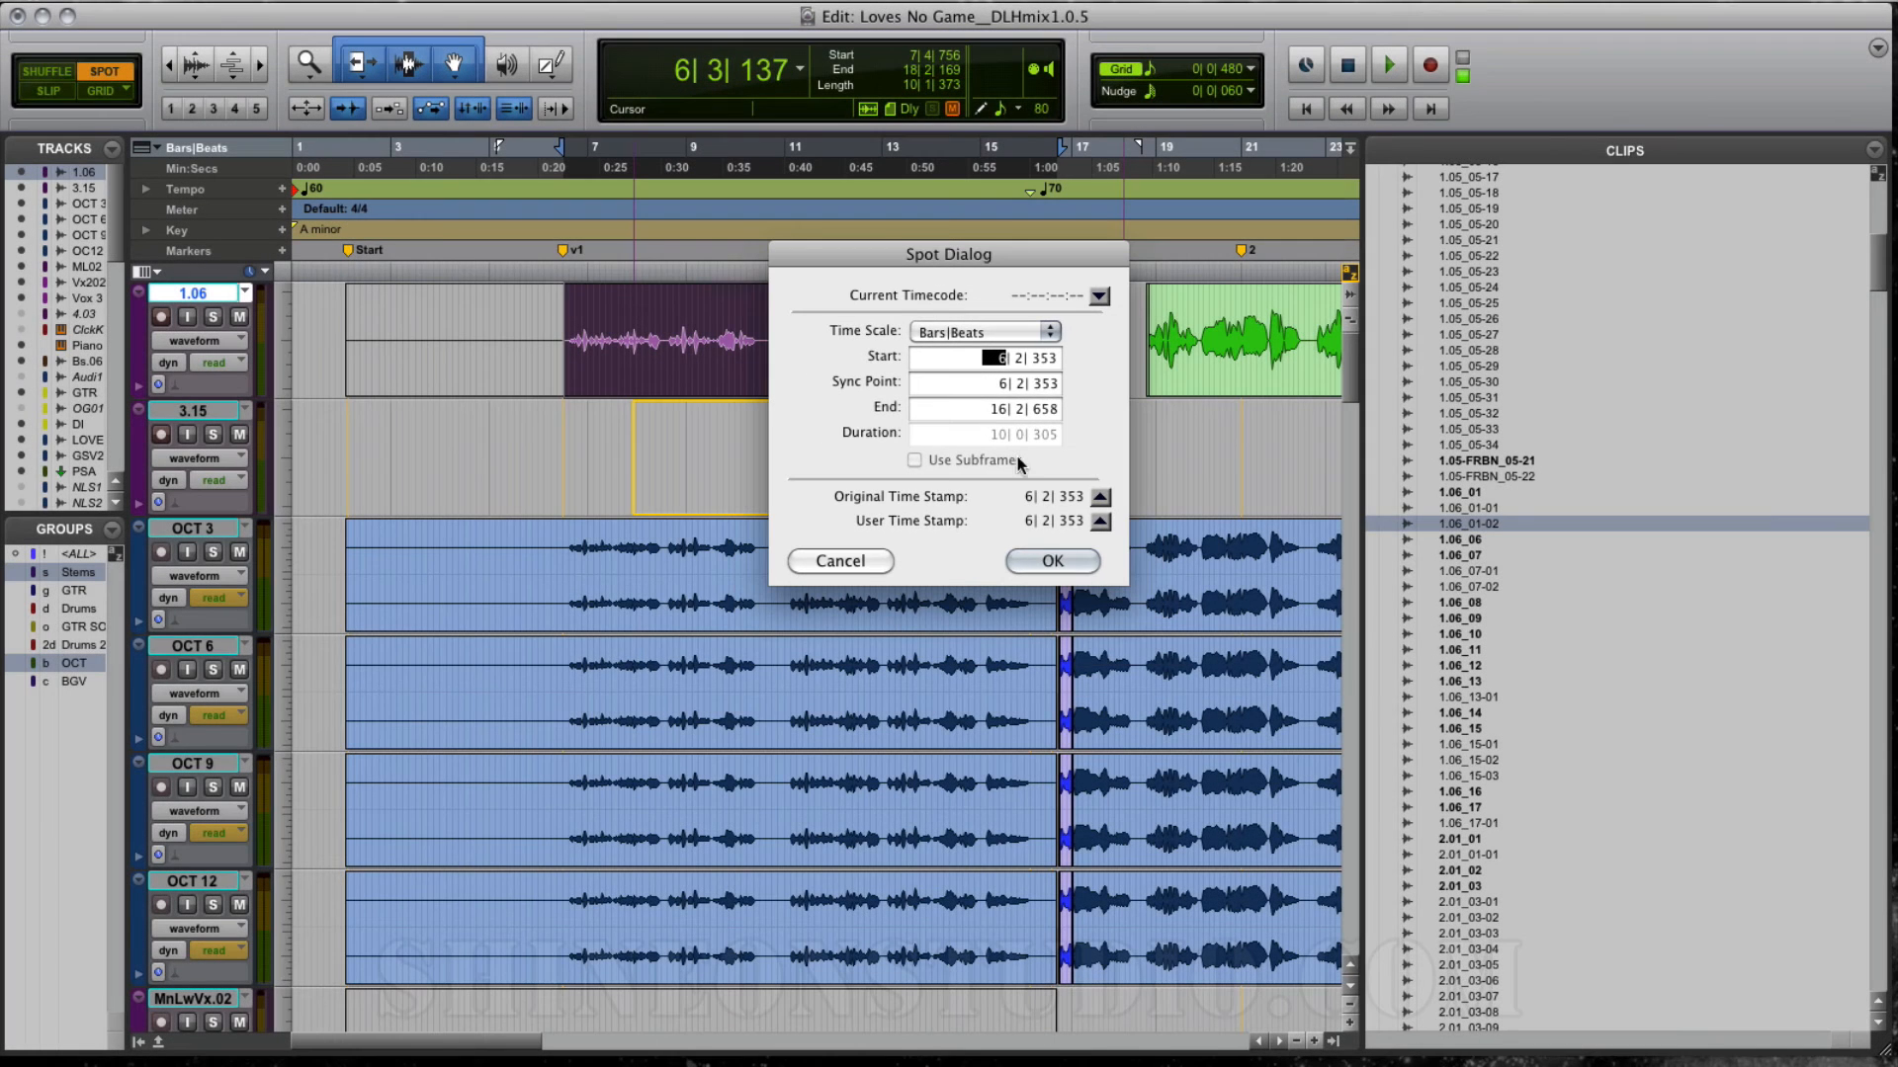
{"action": "left_click", "coordinate": [1054, 561]}
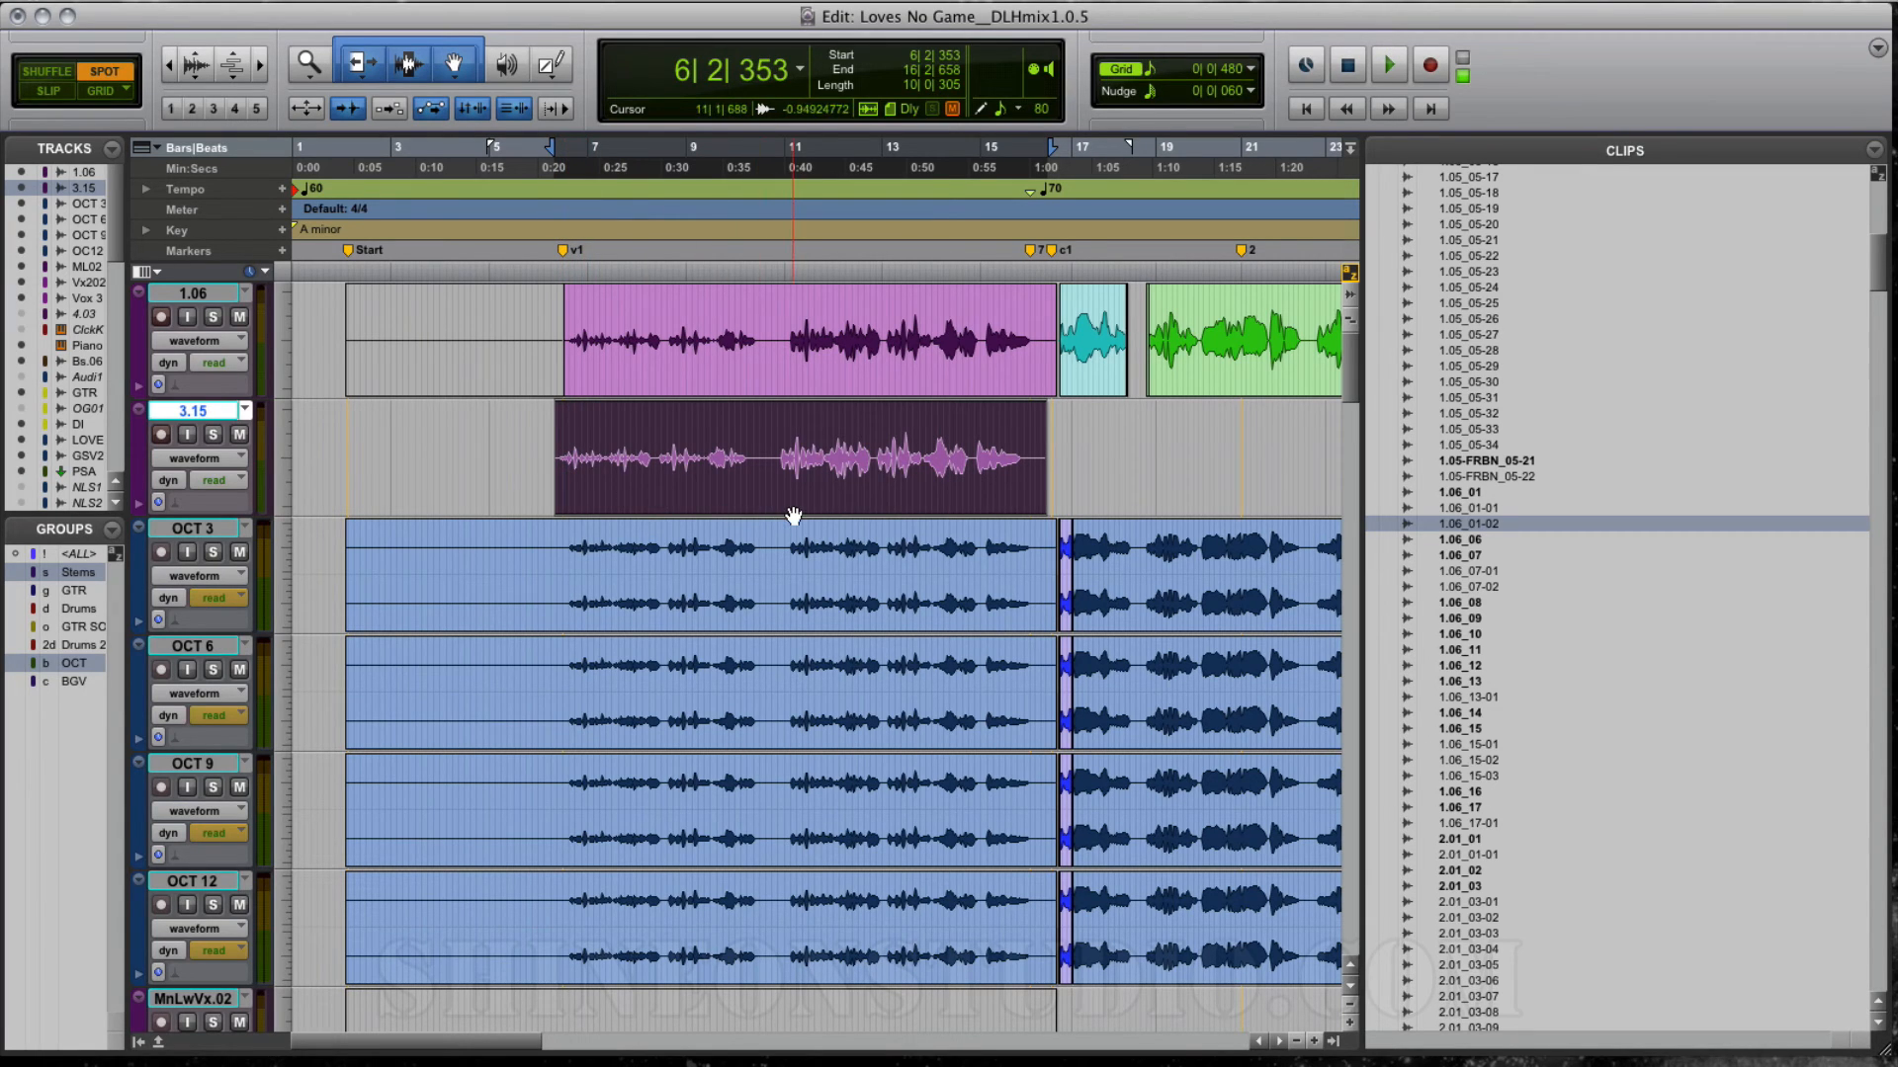
Step: Replace the clip on track 3.15 with clip 1.06_07-02, spotted to its original time stamp, 18|4|027
{"action": "key", "text": "Delete"}
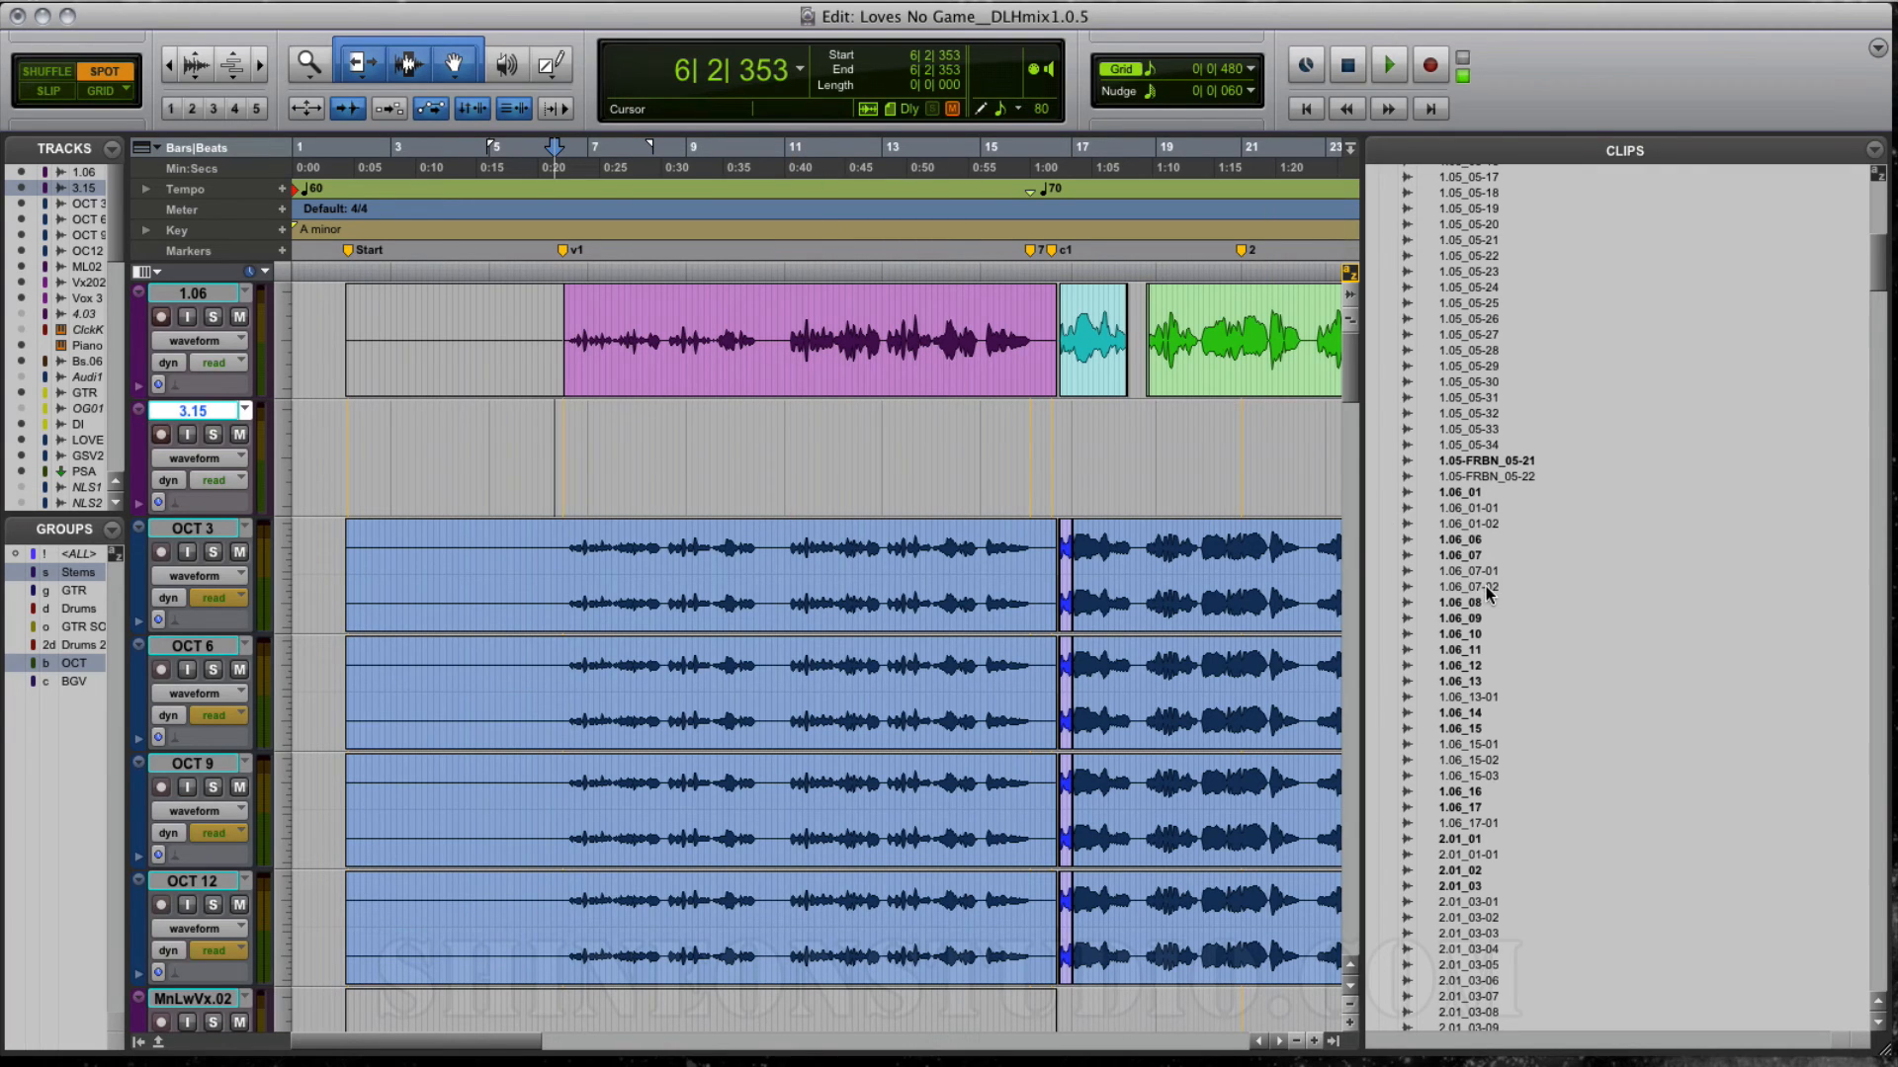
{"action": "left_click_drag", "start_coordinate": [1472, 586], "coordinate": [668, 459]}
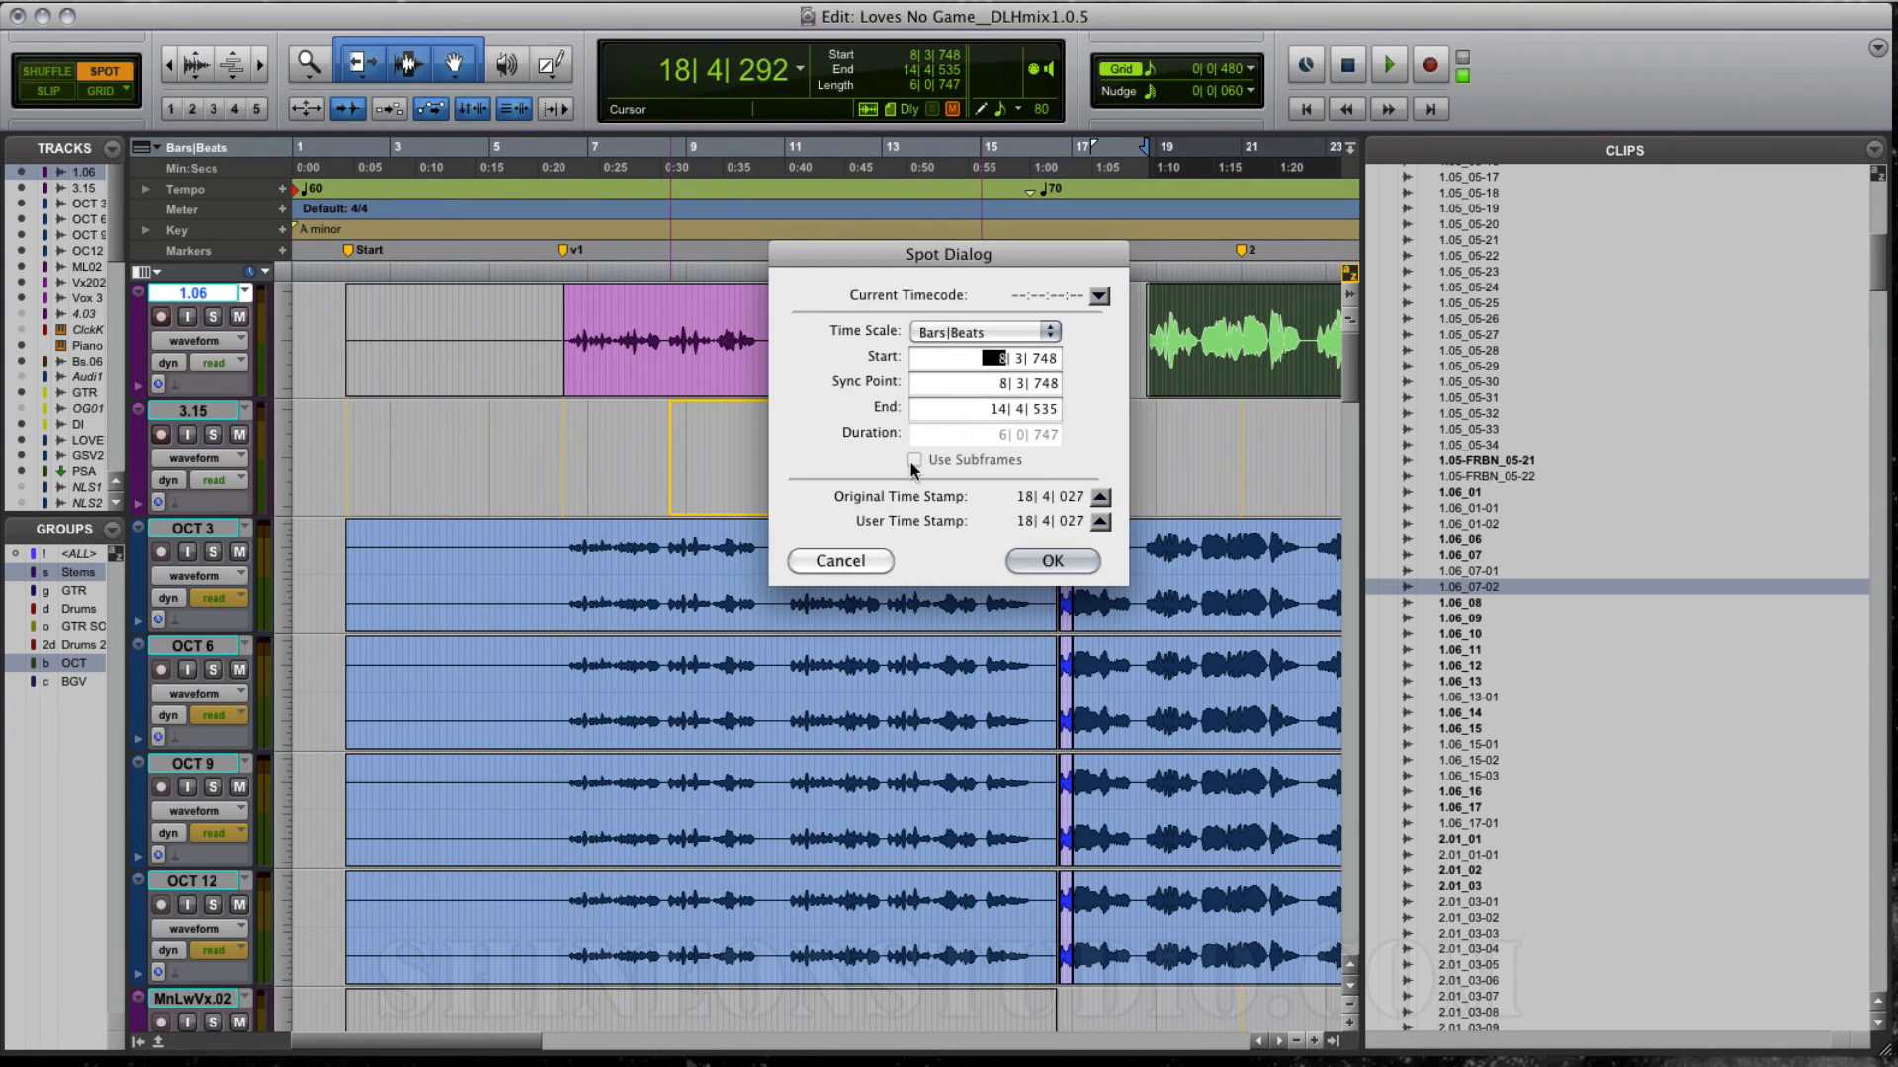
{"action": "left_click", "coordinate": [1102, 495]}
{"action": "left_click", "coordinate": [1046, 562]}
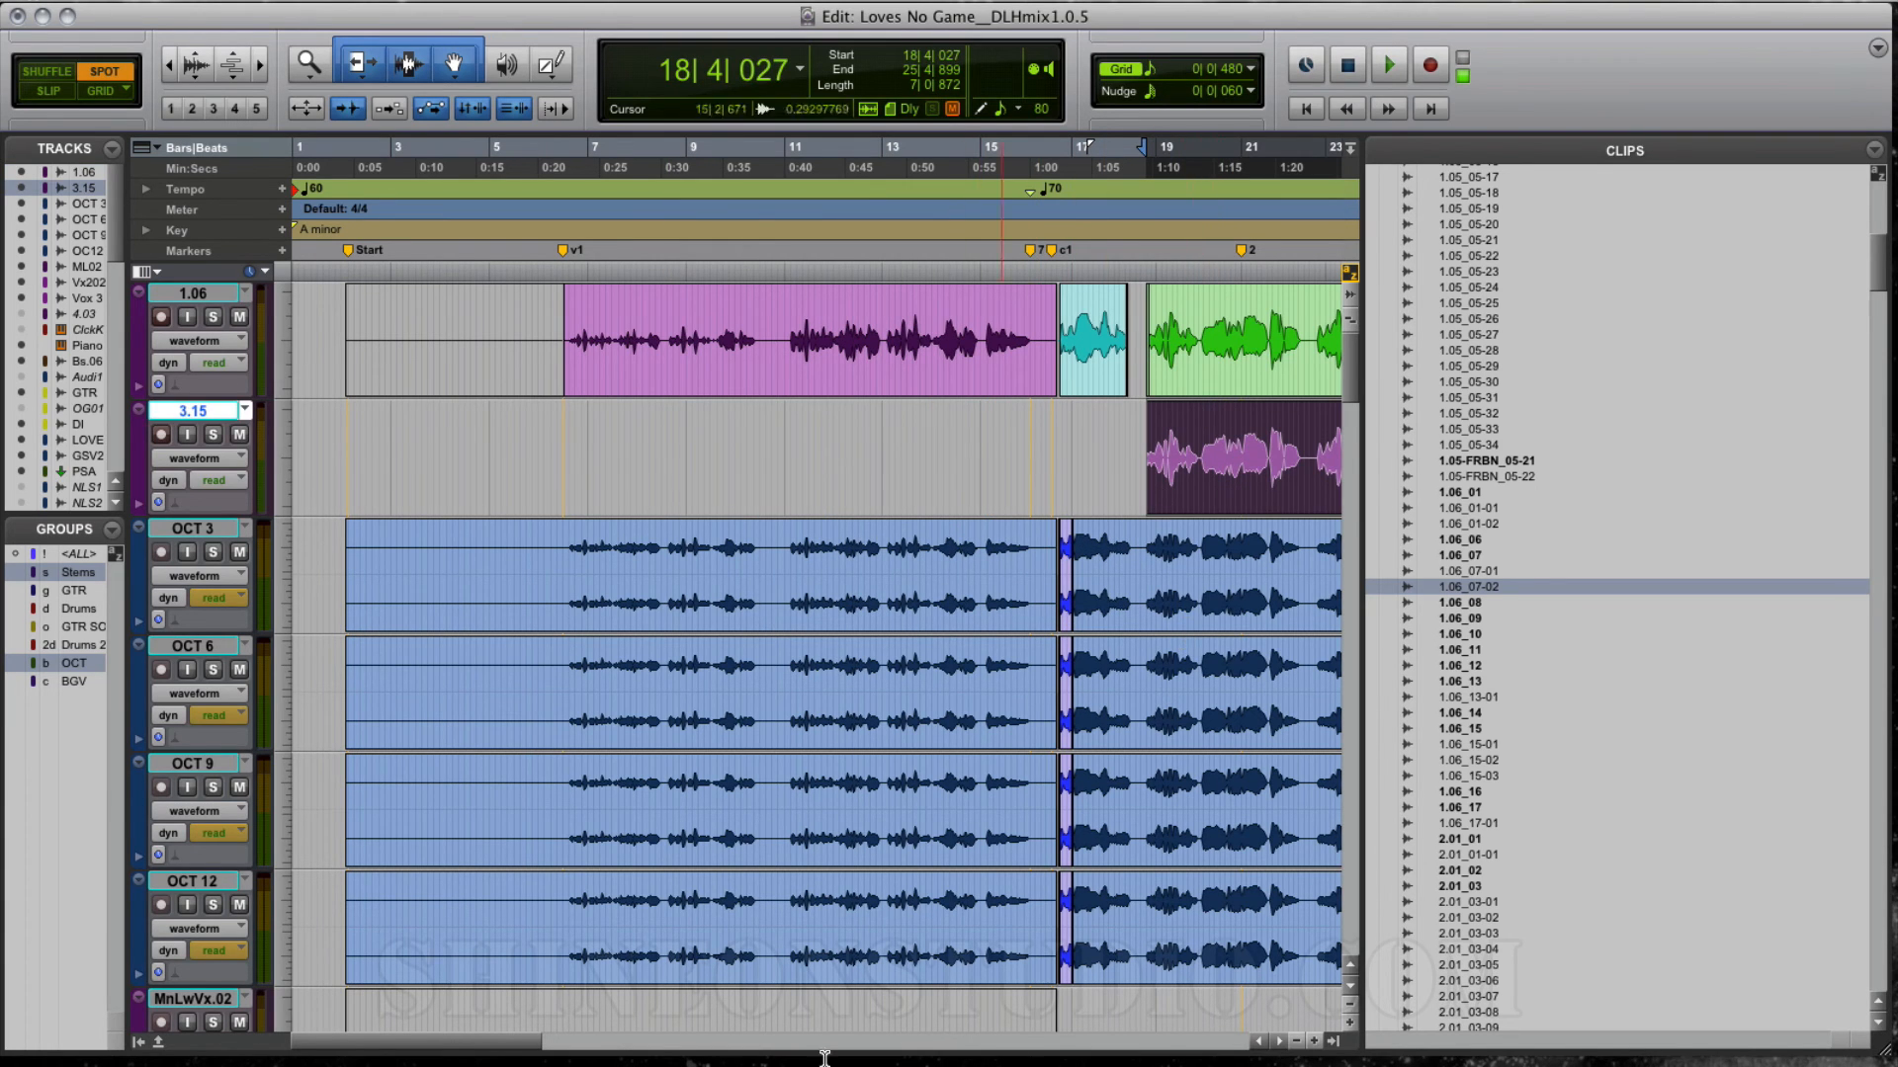
{"action": "left_click_drag", "start_coordinate": [476, 1043], "coordinate": [615, 1046]}
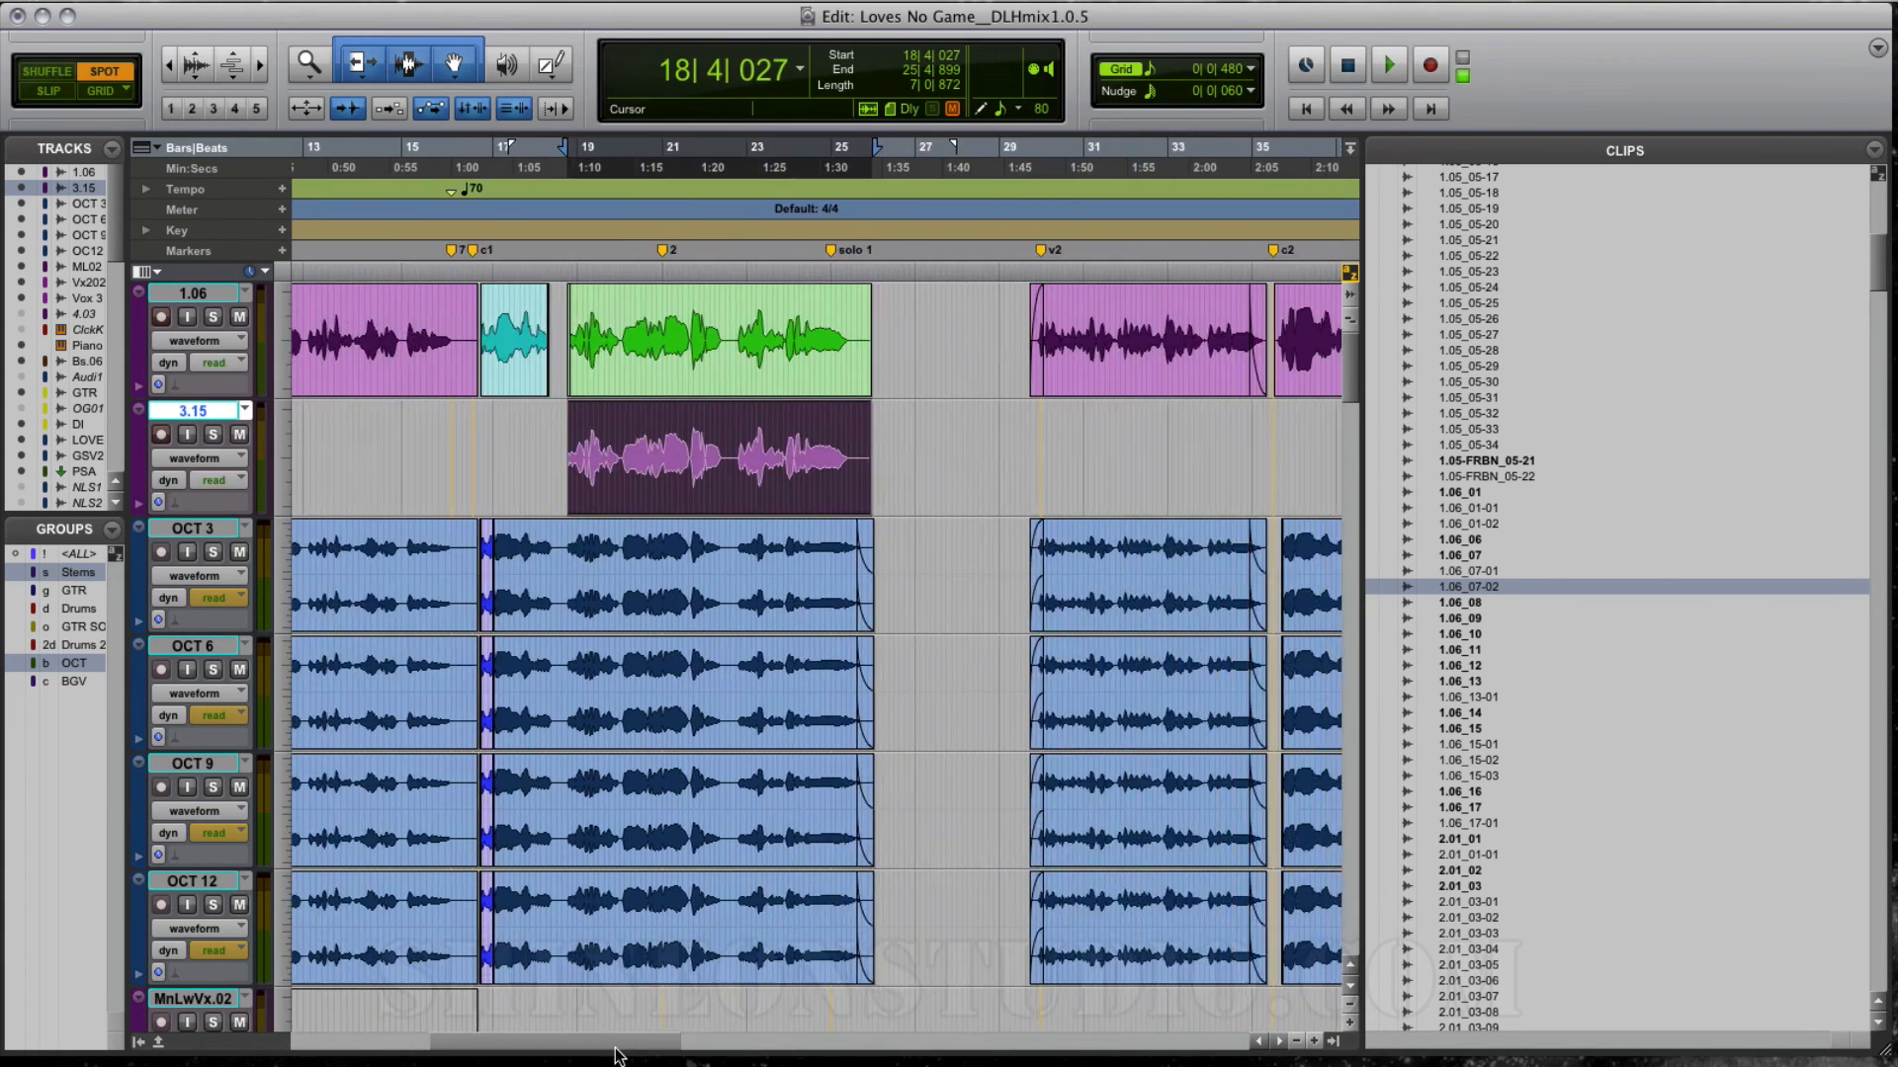